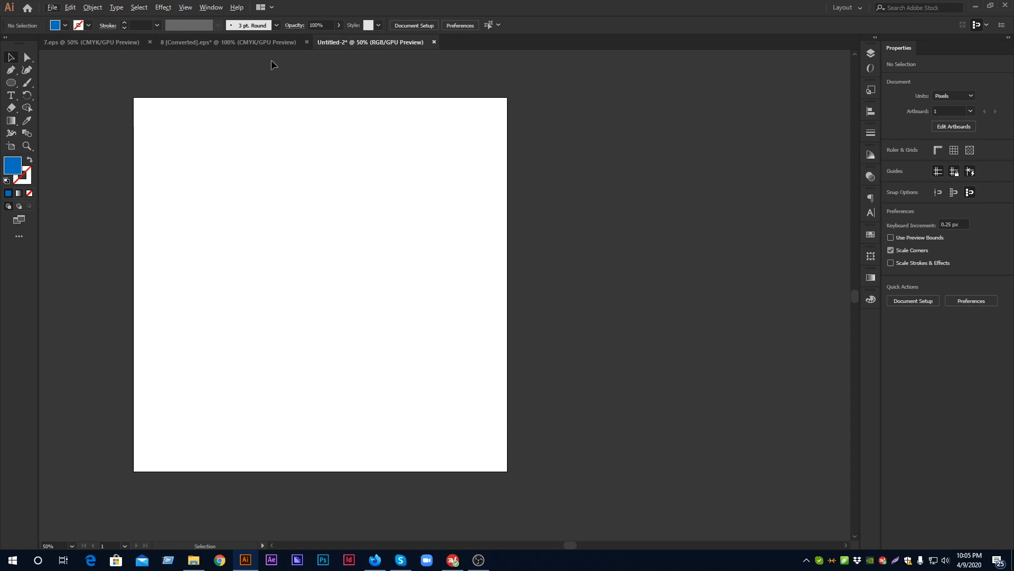
Open the Pathfinder panel and place it in the empty area beside the artboard
{"action": "left_click", "coordinate": [211, 8]}
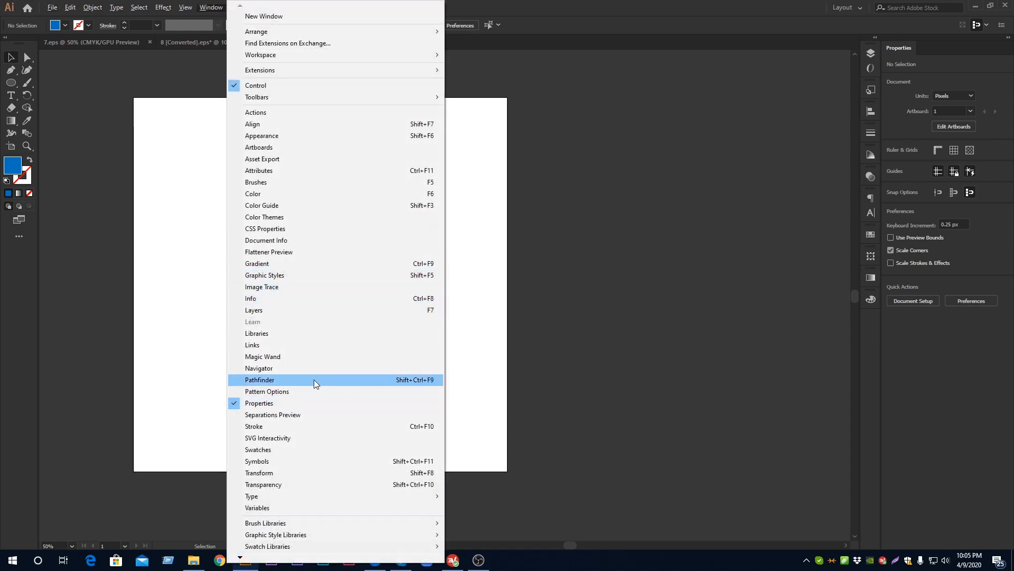
{"action": "left_click", "coordinate": [430, 382]}
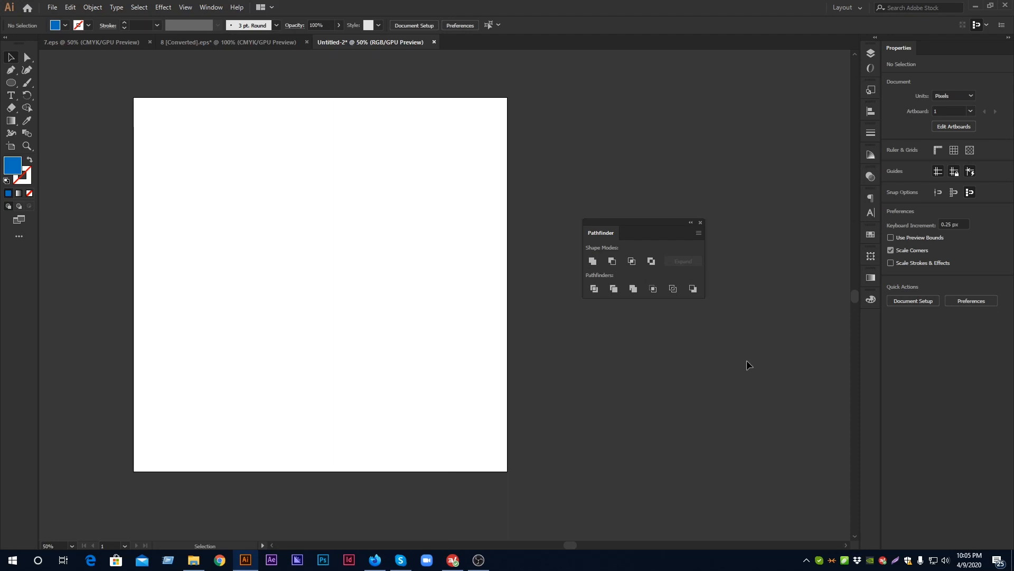
{"action": "left_click_drag", "start_coordinate": [664, 226], "coordinate": [643, 254]}
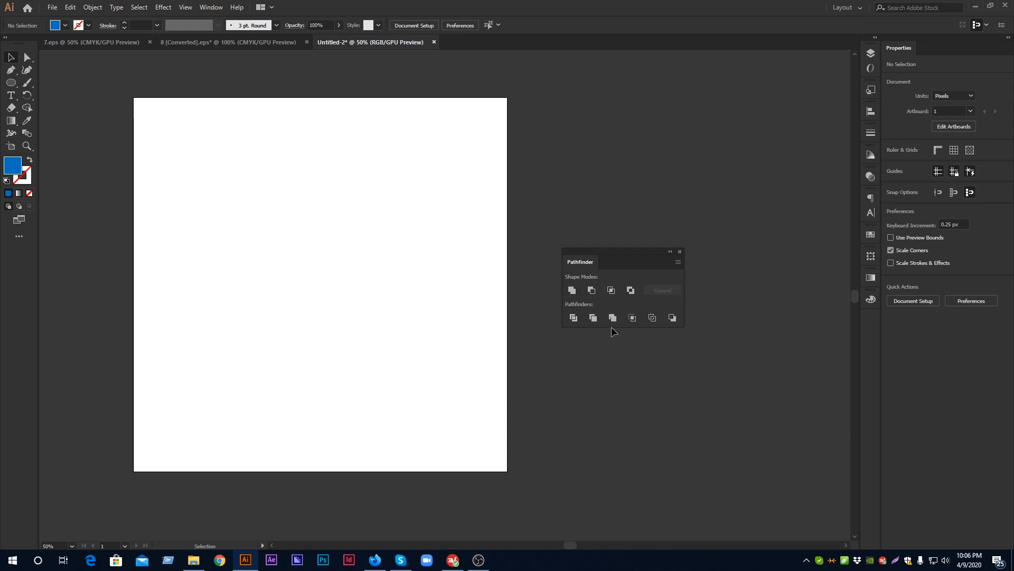
Draw a circle about 237 px in diameter on the artboard and place an overlapping copy down and to its right
{"action": "key", "text": "l"}
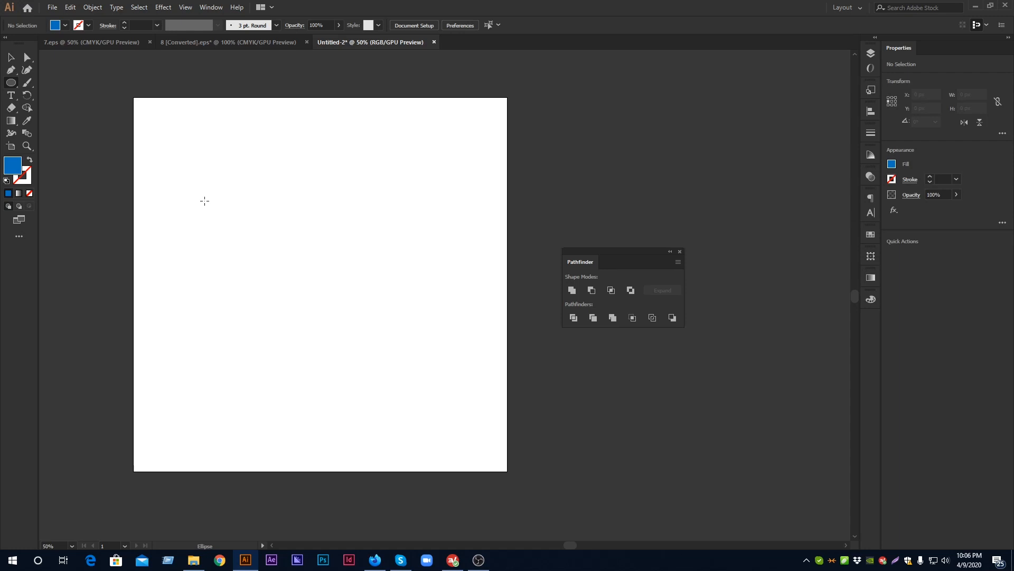
{"action": "left_click_drag", "start_coordinate": [204, 201], "coordinate": [293, 289]}
{"action": "left_click", "coordinate": [11, 57]}
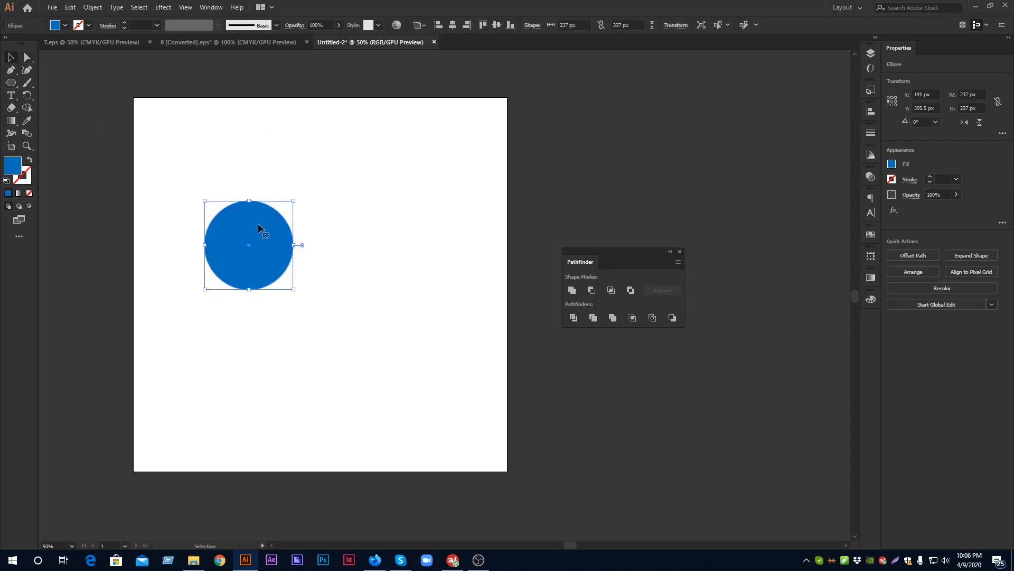
{"action": "left_click_drag", "start_coordinate": [266, 227], "coordinate": [303, 237]}
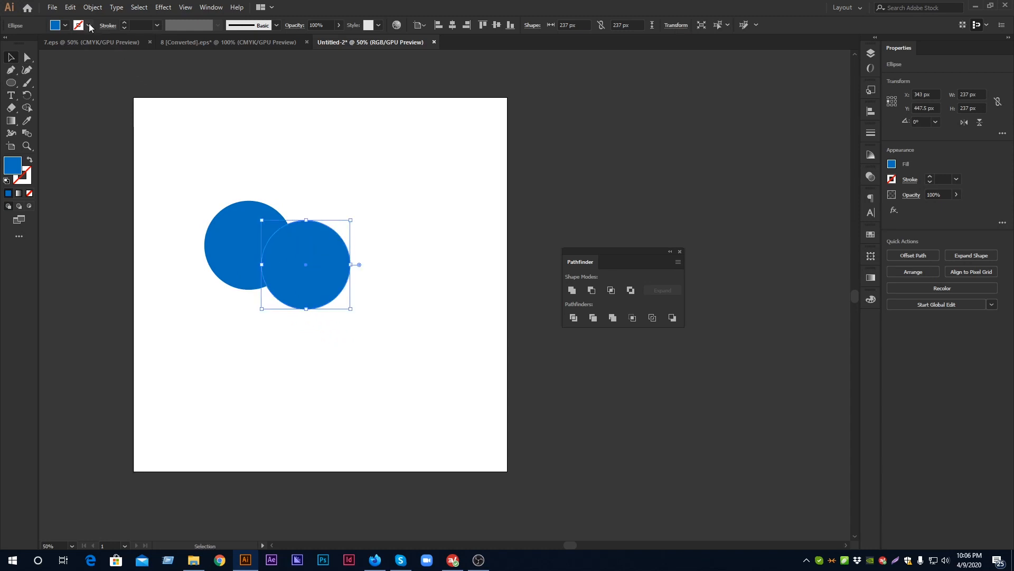
Fill the copied circle in front with the green swatch and deselect it
{"action": "left_click", "coordinate": [65, 26]}
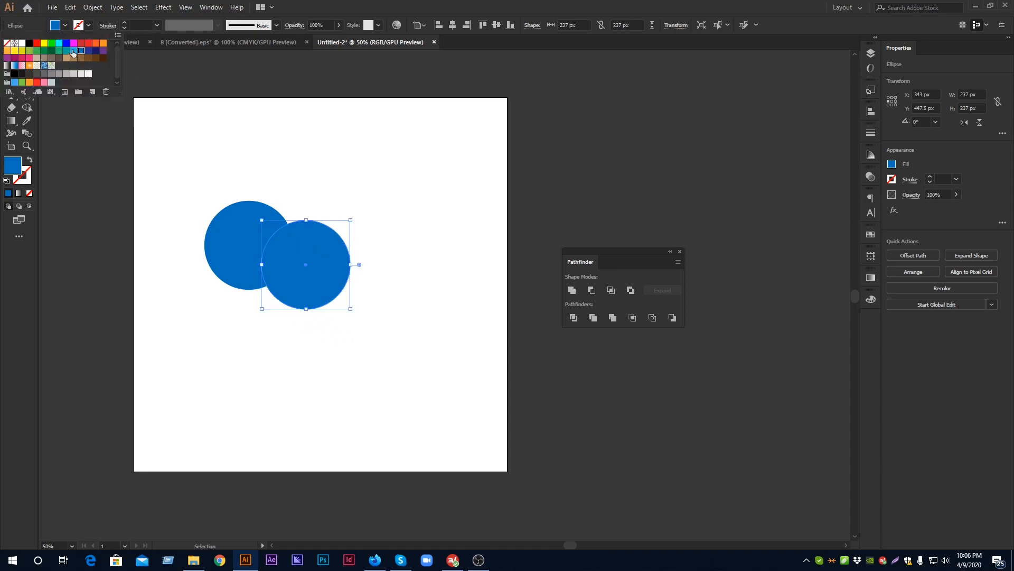
{"action": "left_click", "coordinate": [74, 51]}
{"action": "left_click", "coordinate": [58, 51]}
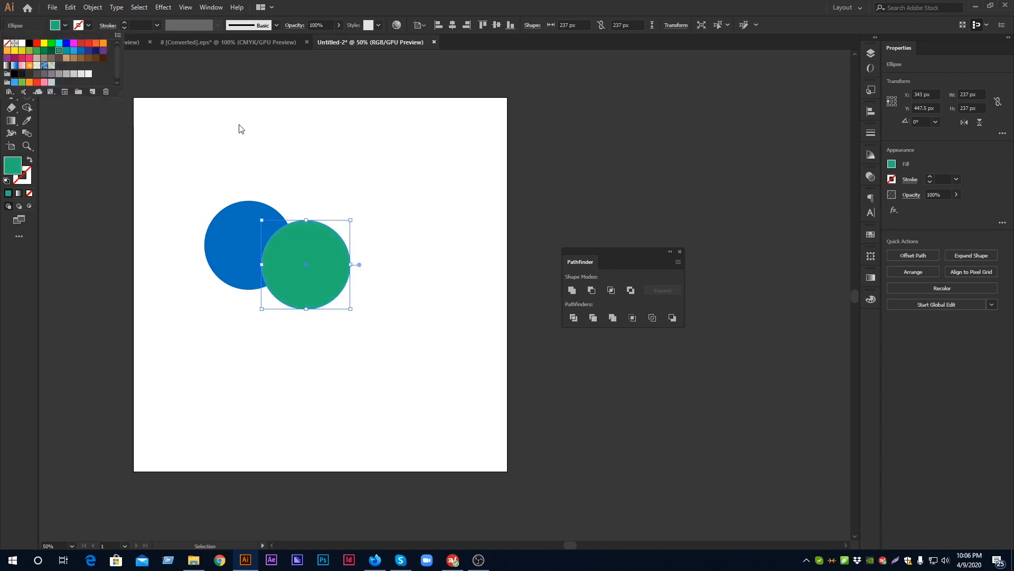
{"action": "left_click", "coordinate": [240, 128]}
Enlarge both circles together to about 355 px each, reposition them, and bring the Pathfinder panel closer to the artboard
{"action": "left_click_drag", "start_coordinate": [233, 137], "coordinate": [475, 408]}
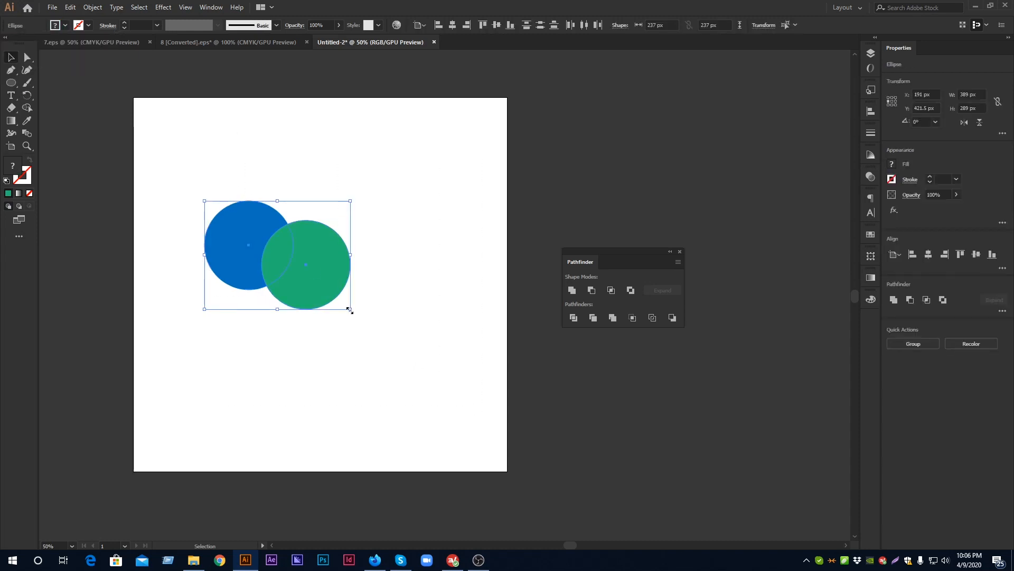
{"action": "left_click_drag", "start_coordinate": [350, 310], "coordinate": [422, 363]}
{"action": "mouse_move", "coordinate": [357, 310]}
{"action": "left_mouse_down"}
{"action": "mouse_move", "coordinate": [353, 290]}
{"action": "mouse_move", "coordinate": [355, 312]}
{"action": "left_mouse_up"}
{"action": "left_click", "coordinate": [456, 241]}
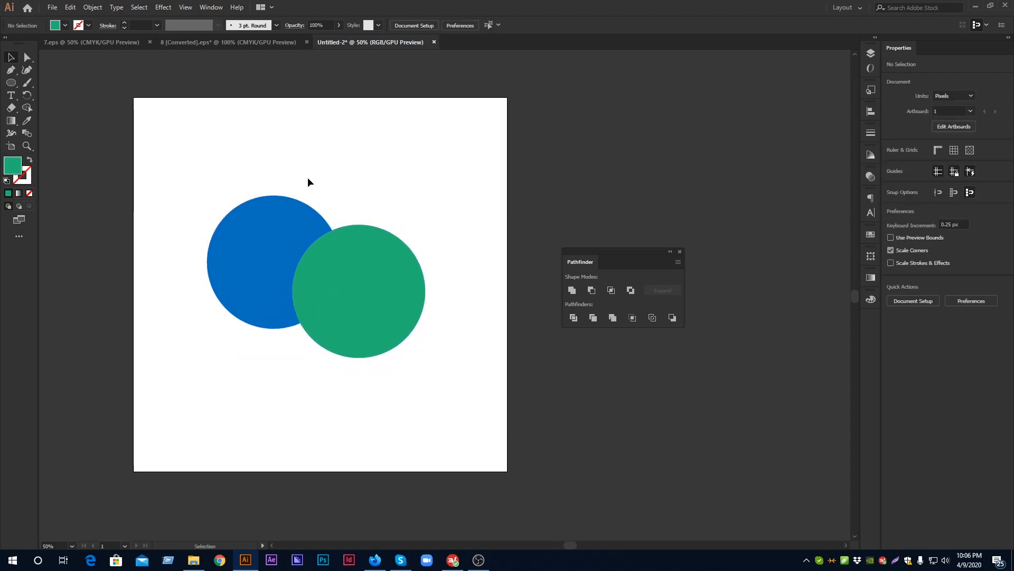
{"action": "left_click_drag", "start_coordinate": [307, 177], "coordinate": [455, 370]}
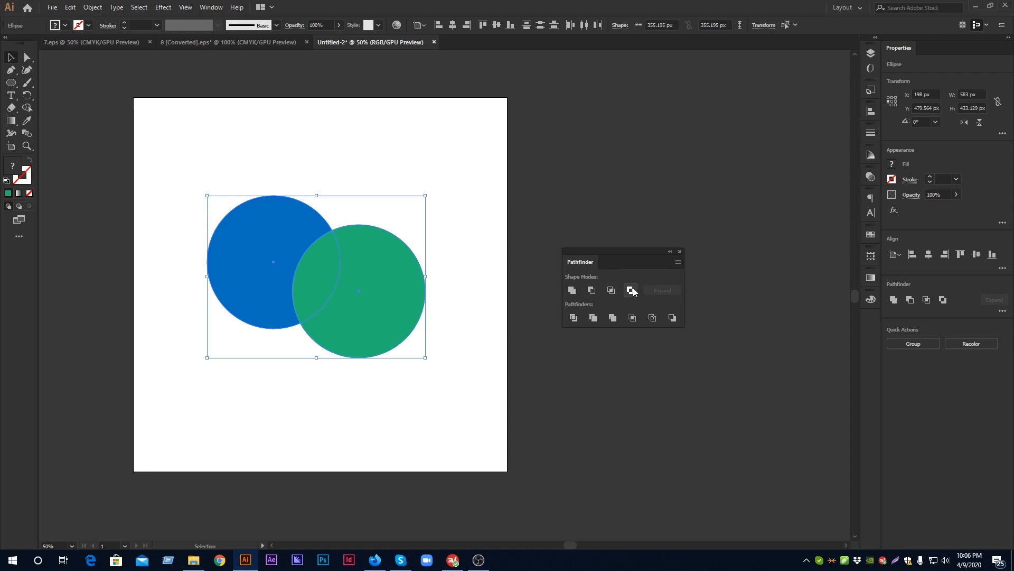
{"action": "left_click_drag", "start_coordinate": [617, 249], "coordinate": [604, 236]}
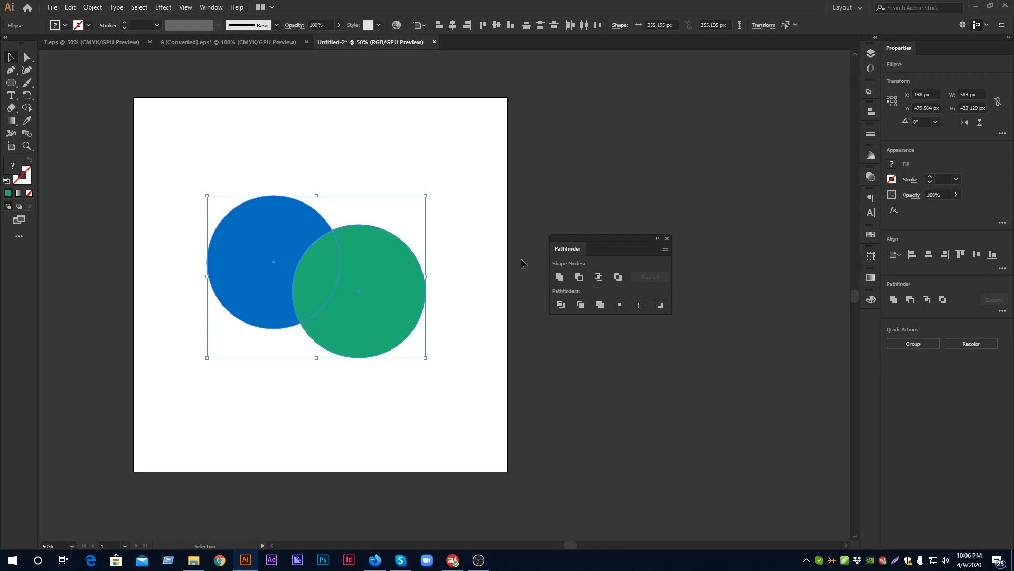
Add a green circle copy overlapping the blue one's upper left and a blue copy overlapping the green one's lower edge
{"action": "left_click", "coordinate": [416, 274]}
{"action": "left_click_drag", "start_coordinate": [378, 271], "coordinate": [247, 159]}
{"action": "left_click", "coordinate": [362, 261]}
{"action": "left_click", "coordinate": [251, 283]}
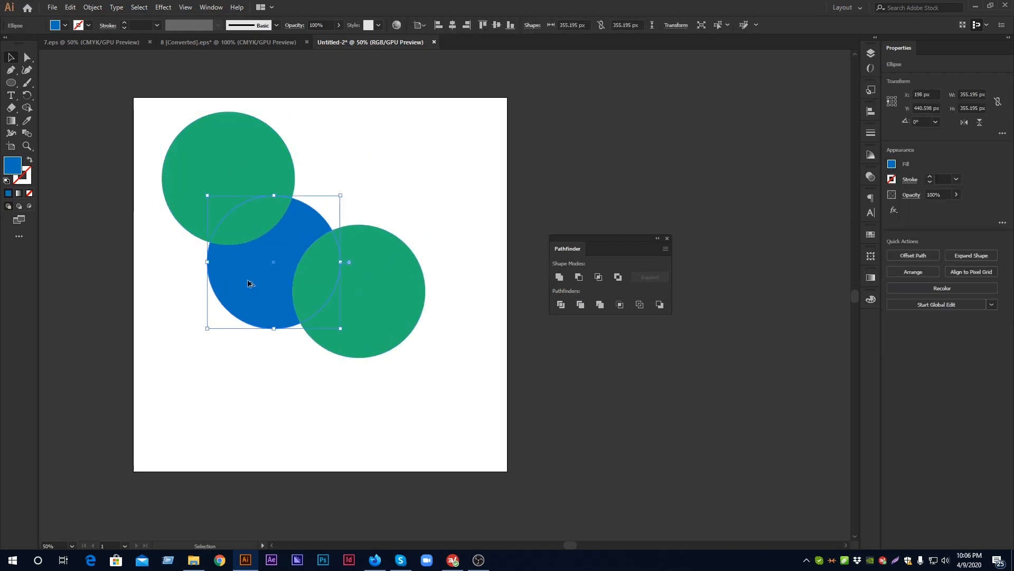
{"action": "left_click_drag", "start_coordinate": [247, 279], "coordinate": [426, 267]}
{"action": "left_click", "coordinate": [343, 134]}
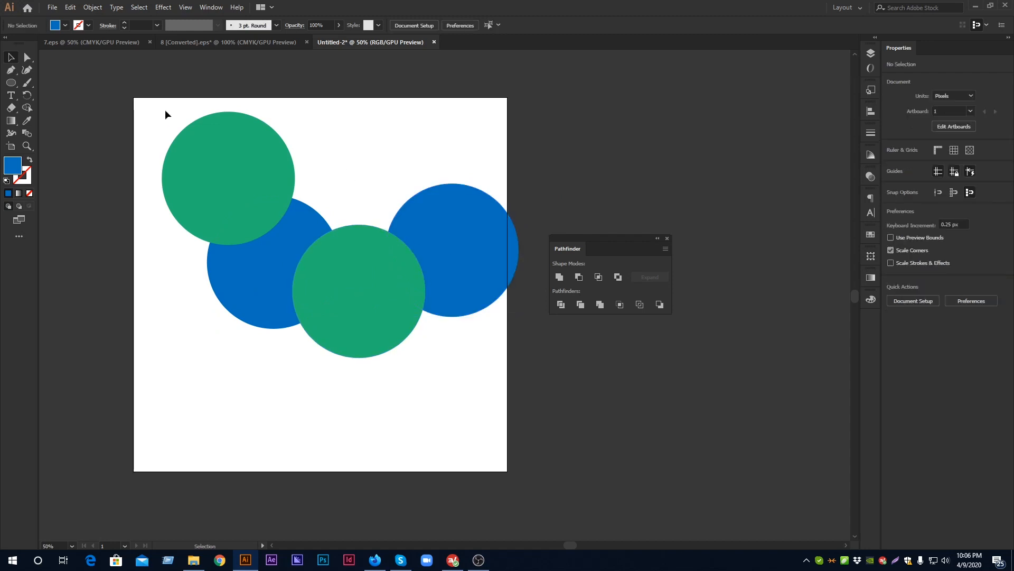
{"action": "left_click_drag", "start_coordinate": [451, 227], "coordinate": [357, 356]}
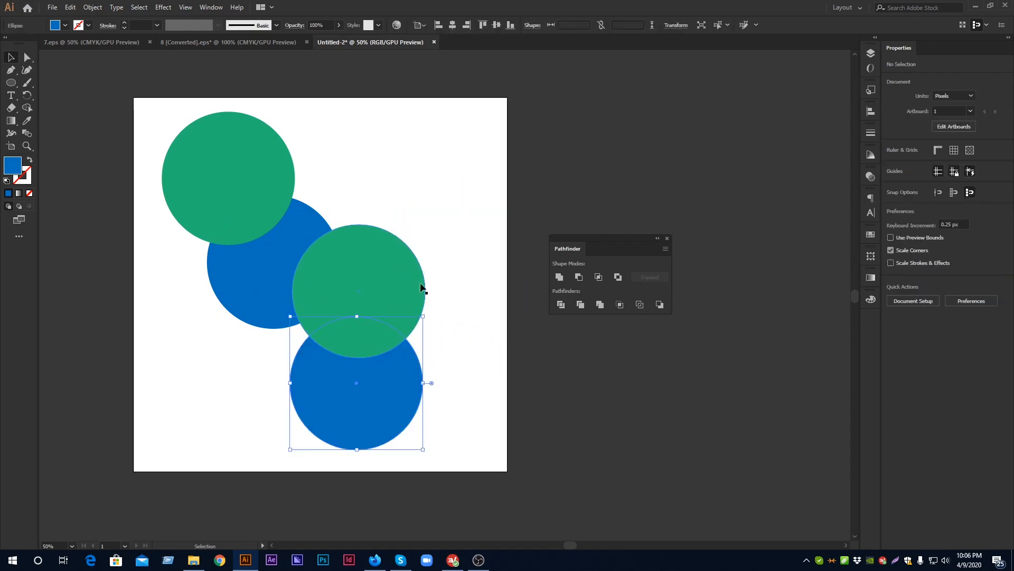
{"action": "left_click", "coordinate": [470, 197]}
Combine all four circles into a compound shape with Unite and expand it into a single path
{"action": "scroll", "coordinate": [474, 199], "scroll_direction": "down", "scroll_amount": 1}
{"action": "left_click_drag", "start_coordinate": [164, 83], "coordinate": [464, 444]}
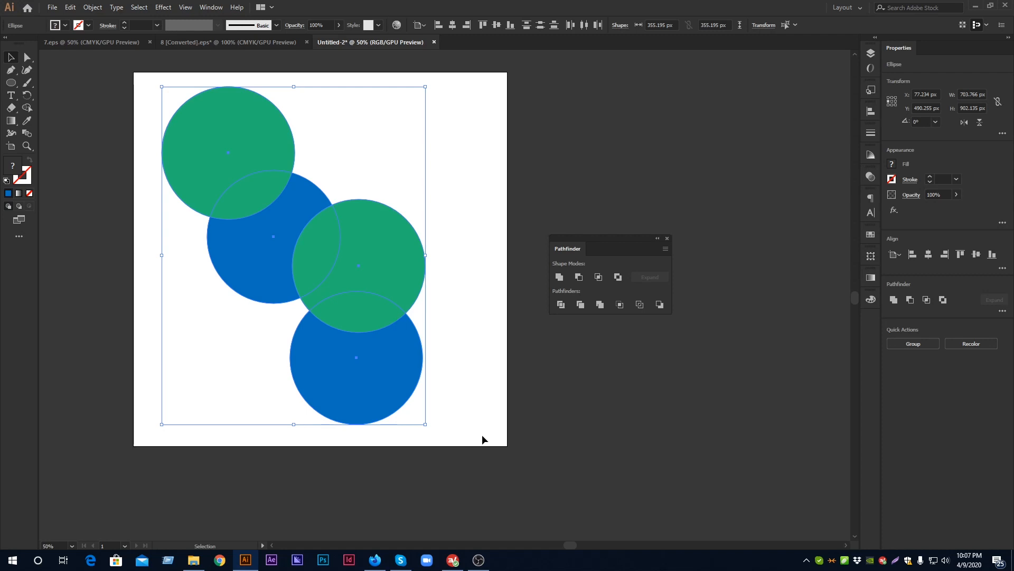
{"action": "left_click", "coordinate": [559, 277], "text": "alt"}
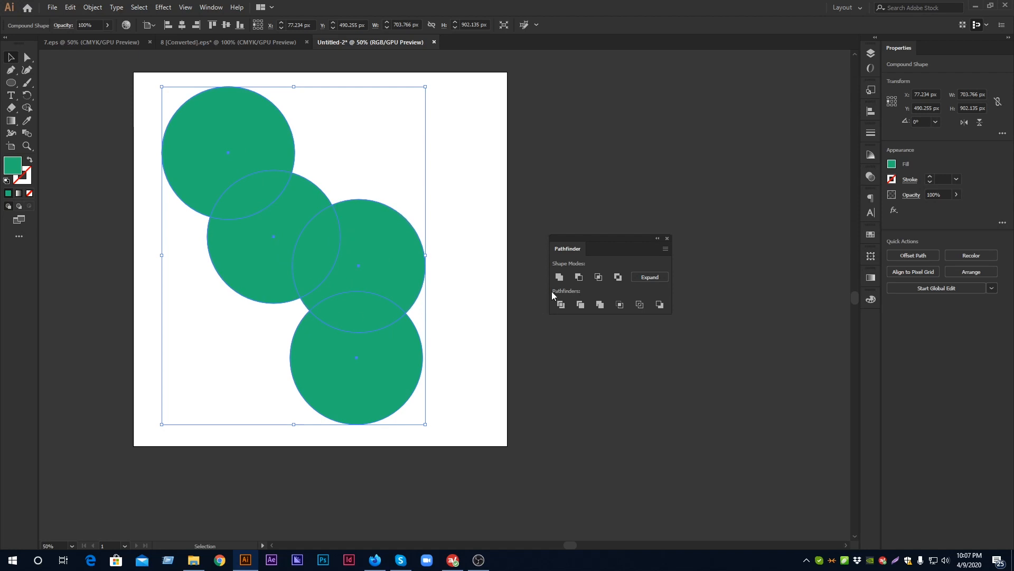
{"action": "left_click", "coordinate": [642, 278]}
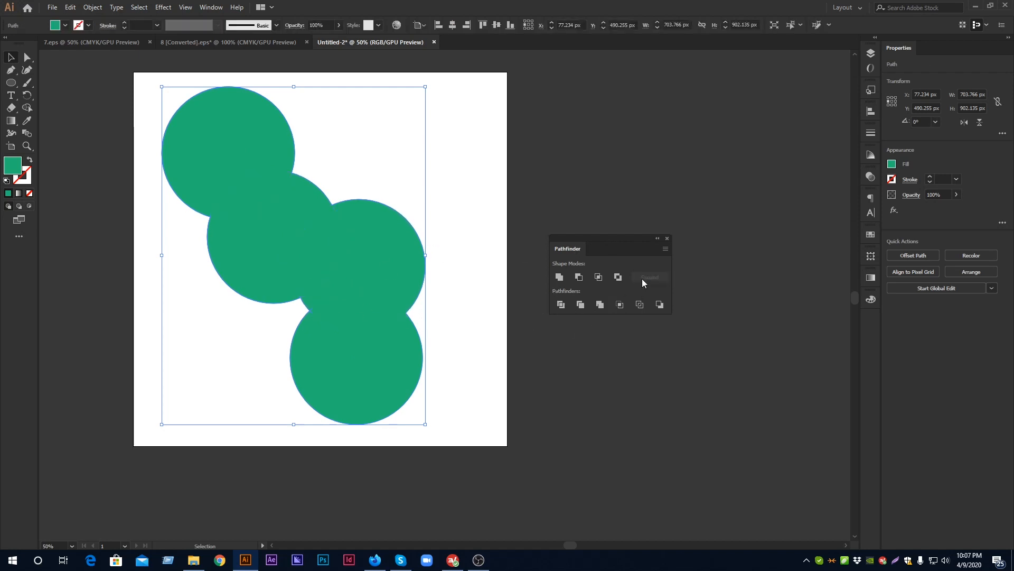
{"action": "left_click", "coordinate": [467, 288]}
{"action": "left_click", "coordinate": [255, 220]}
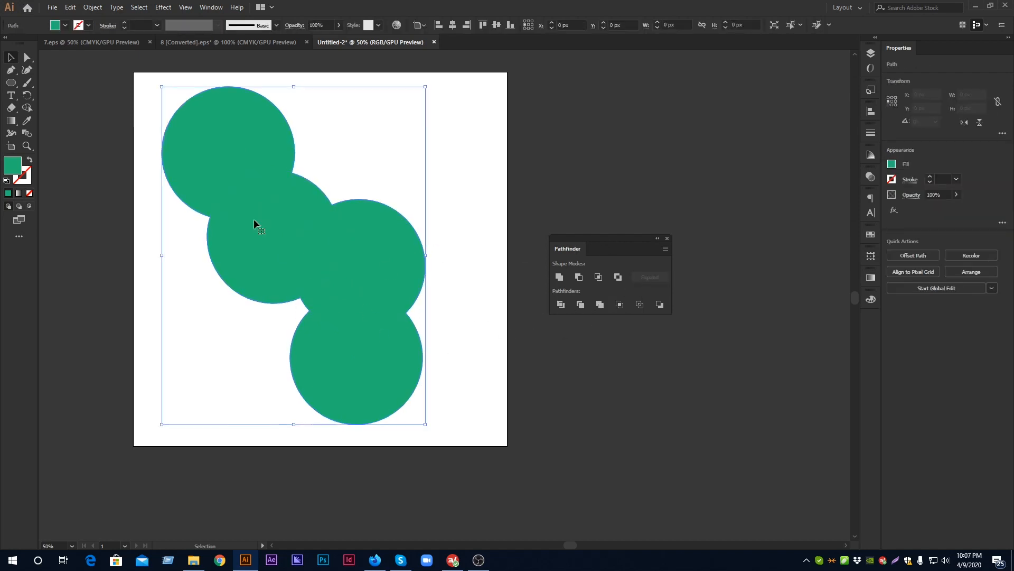
Scale the united shape down to about 492 by 630 px and reposition it on the artboard
{"action": "left_click_drag", "start_coordinate": [425, 86], "coordinate": [369, 192]}
{"action": "left_click", "coordinate": [385, 201]}
{"action": "left_click_drag", "start_coordinate": [305, 306], "coordinate": [300, 280]}
{"action": "left_click", "coordinate": [375, 297]}
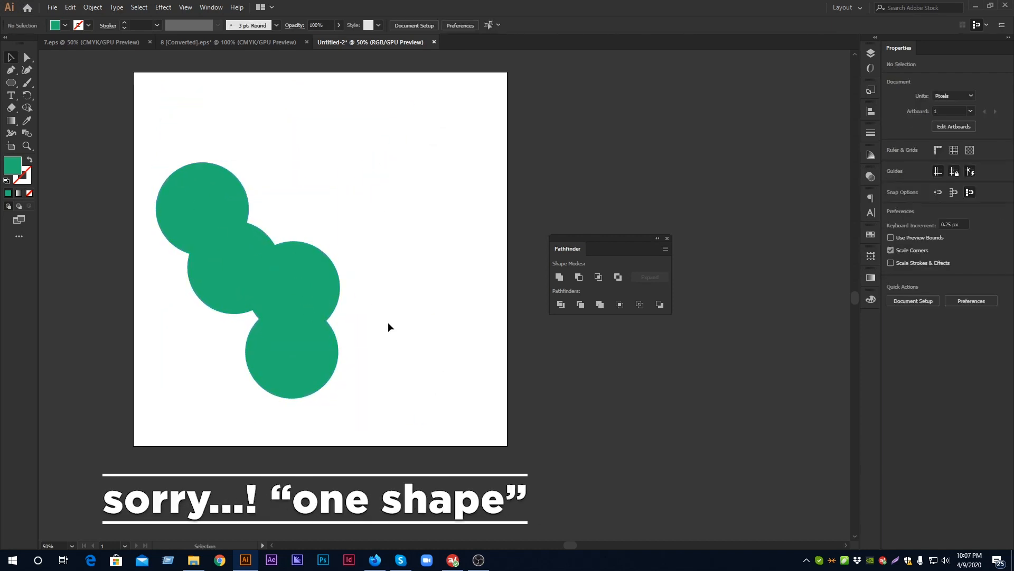
{"action": "left_click", "coordinate": [280, 290]}
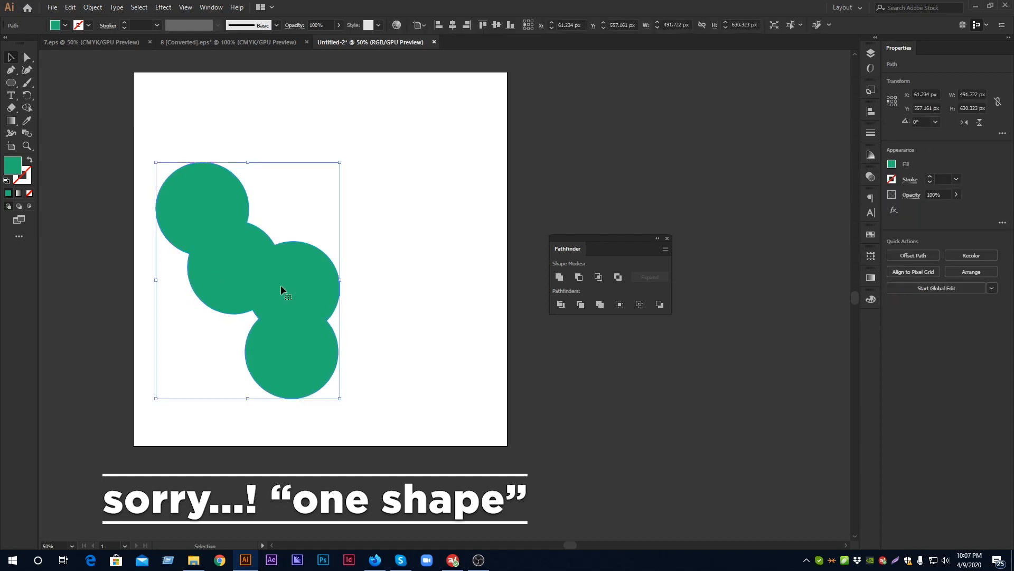
Undo the scaling, the Unite operation and the extra copies, back to the two overlapping circles
{"action": "key", "text": "ctrl+z"}
{"action": "key", "text": "ctrl+z"}
{"action": "key", "text": "ctrl+z"}
{"action": "key", "text": "ctrl+z"}
{"action": "key", "text": "ctrl+z"}
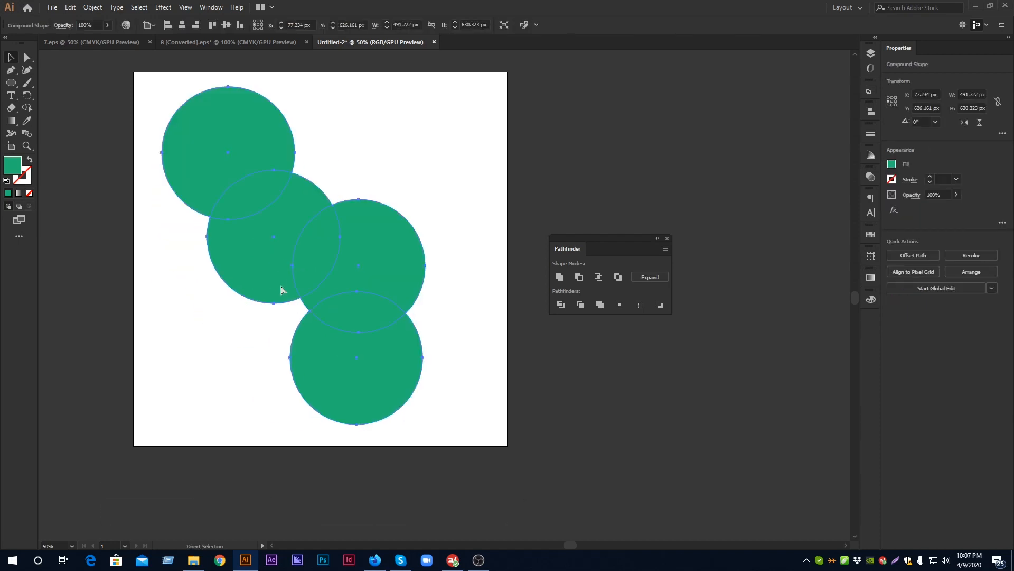
{"action": "key", "text": "ctrl+z"}
{"action": "key", "text": "ctrl+z"}
{"action": "key", "text": "ctrl+z"}
{"action": "key", "text": "ctrl+z"}
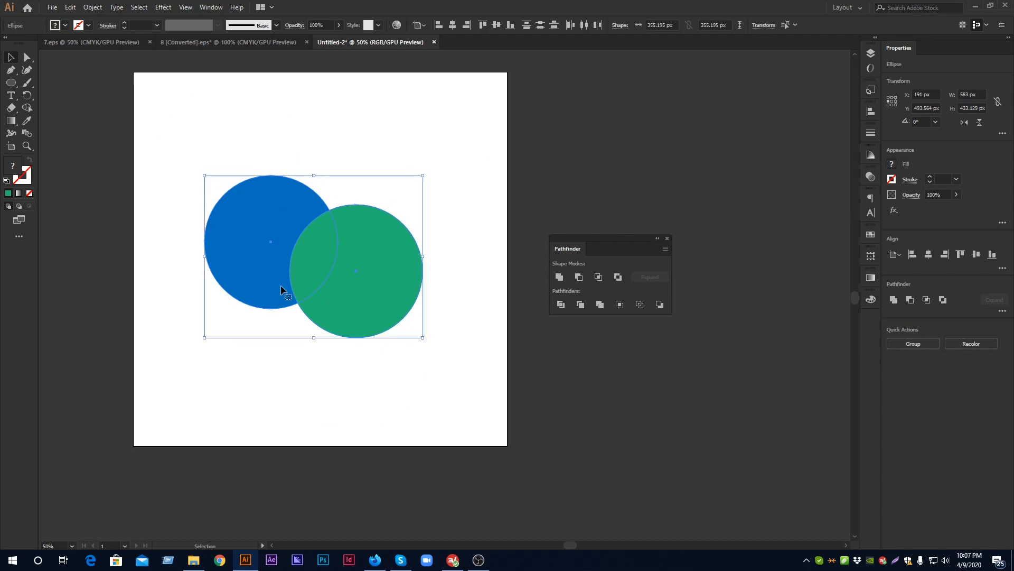
Move the green circle up beside the blue one so both sit nearly level and overlap more
{"action": "left_click", "coordinate": [371, 154]}
{"action": "left_click_drag", "start_coordinate": [402, 295], "coordinate": [391, 251]}
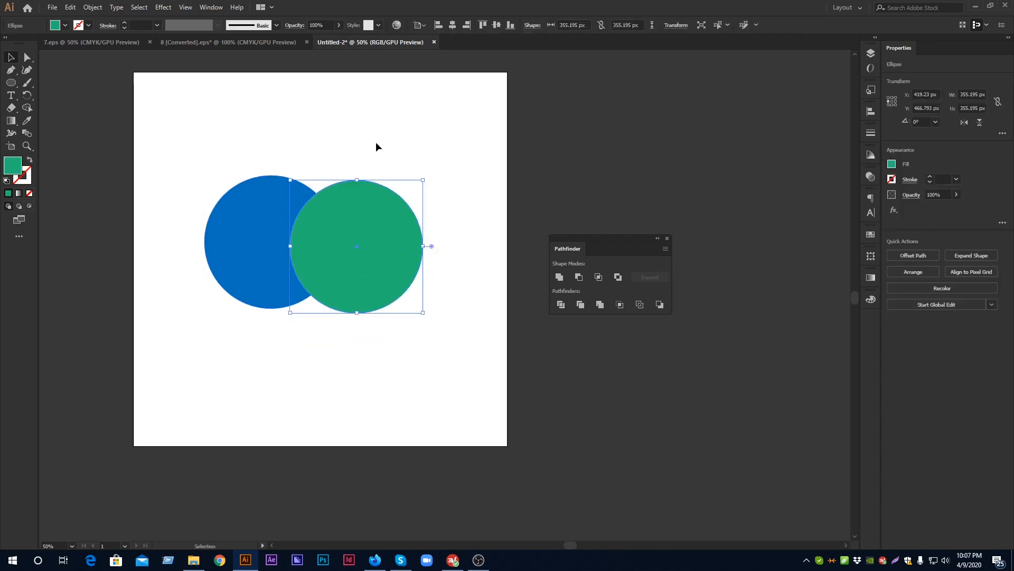
{"action": "left_click_drag", "start_coordinate": [225, 141], "coordinate": [454, 316]}
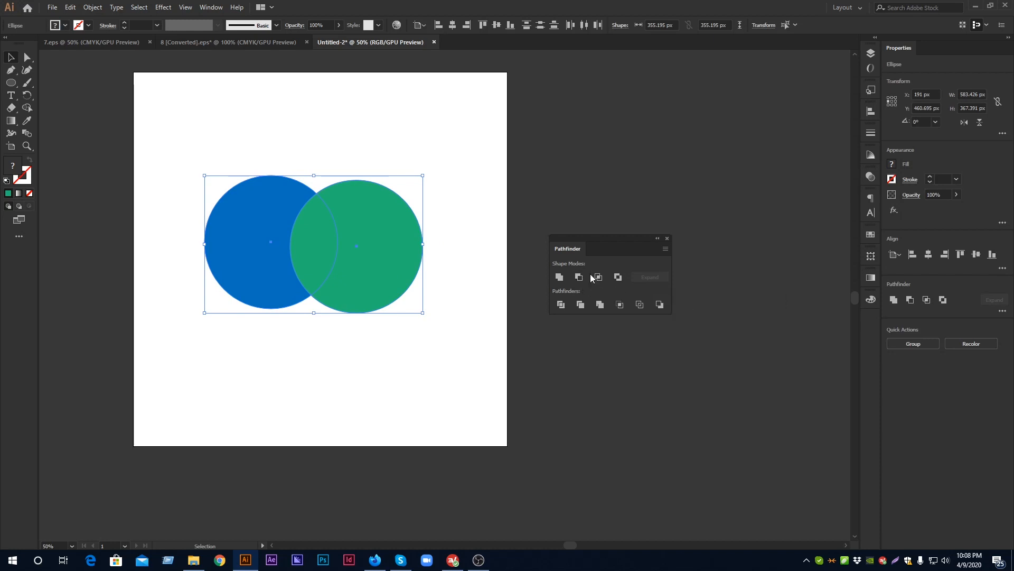
{"action": "left_click", "coordinate": [404, 263]}
{"action": "left_click_drag", "start_coordinate": [396, 256], "coordinate": [383, 251]}
{"action": "left_click", "coordinate": [465, 258]}
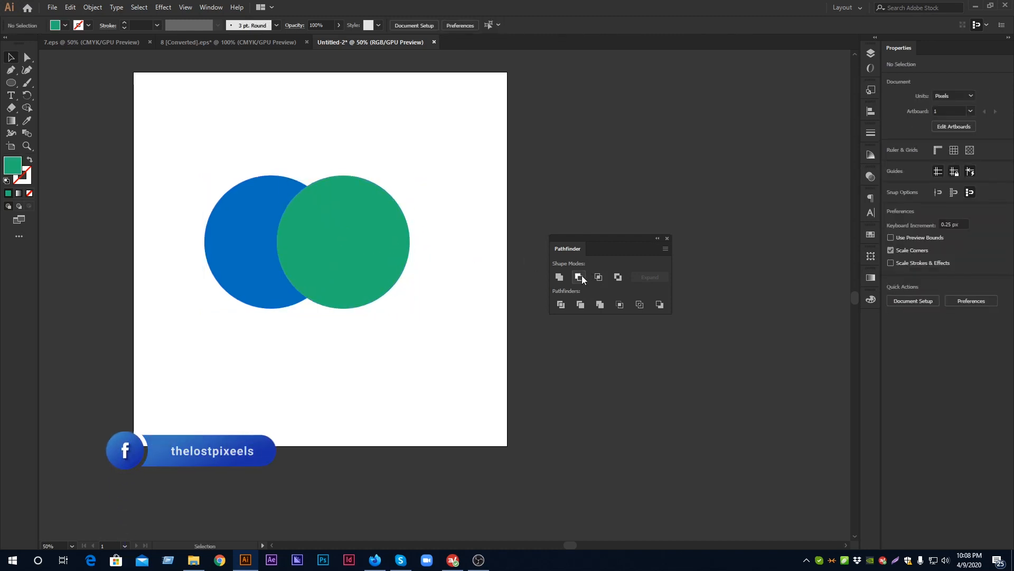
Subtract the green front circle from the blue one as a Minus Front compound shape and expand the result
{"action": "left_click", "coordinate": [344, 225]}
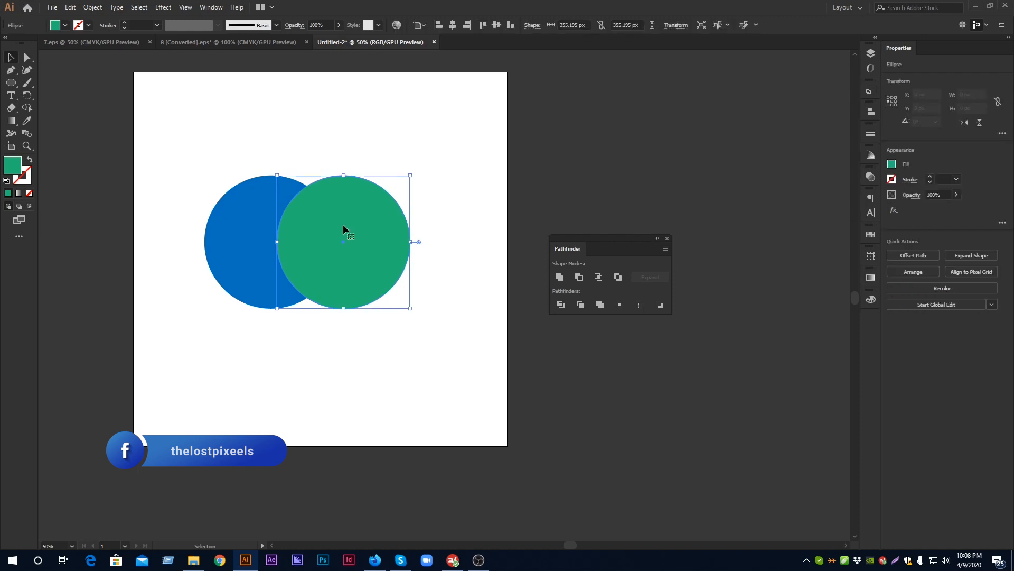
{"action": "left_click", "coordinate": [242, 215]}
{"action": "left_click", "coordinate": [224, 143]}
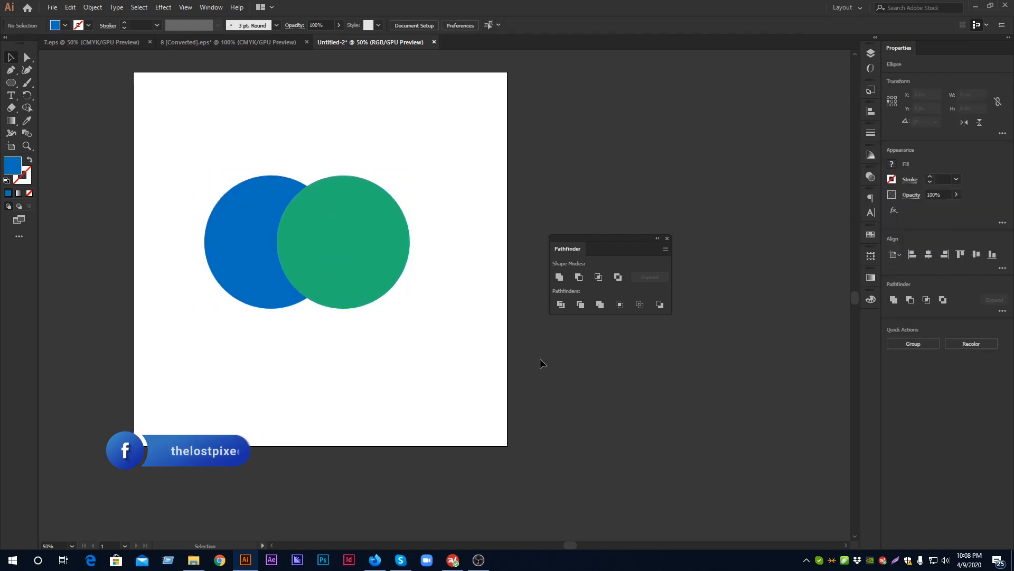
{"action": "left_click_drag", "start_coordinate": [255, 194], "coordinate": [453, 365]}
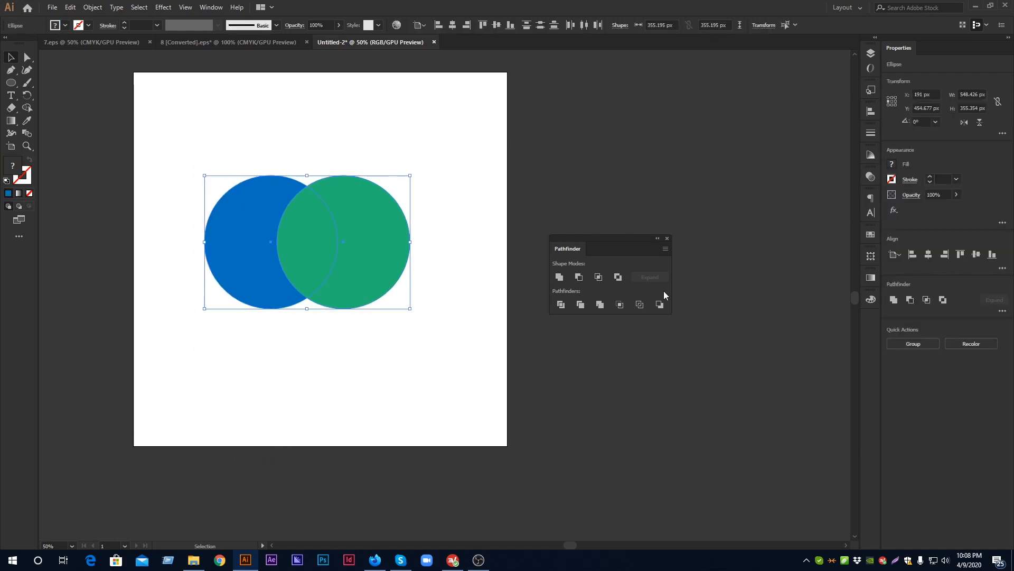
{"action": "left_click", "coordinate": [579, 277]}
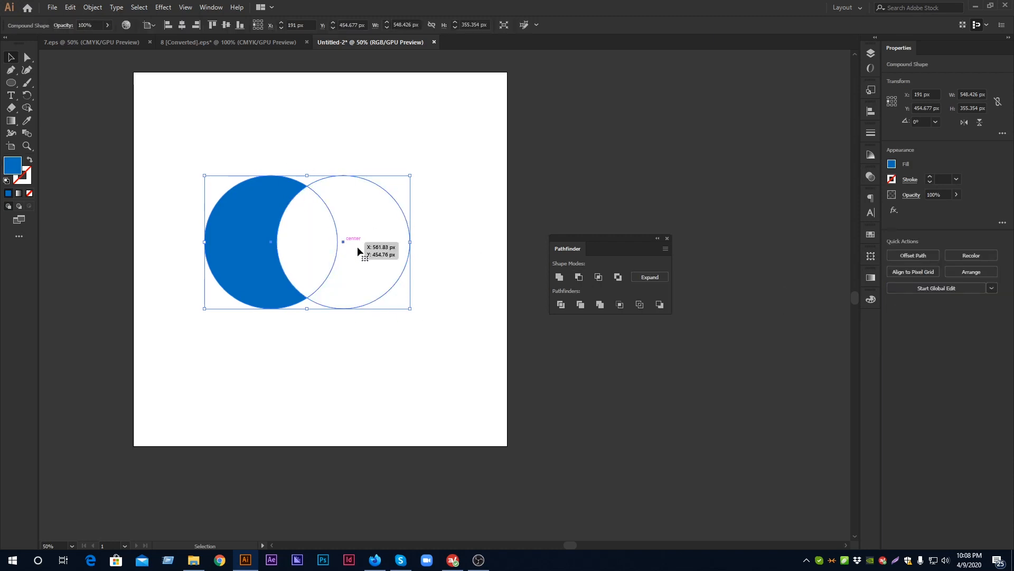
{"action": "left_click", "coordinate": [639, 278]}
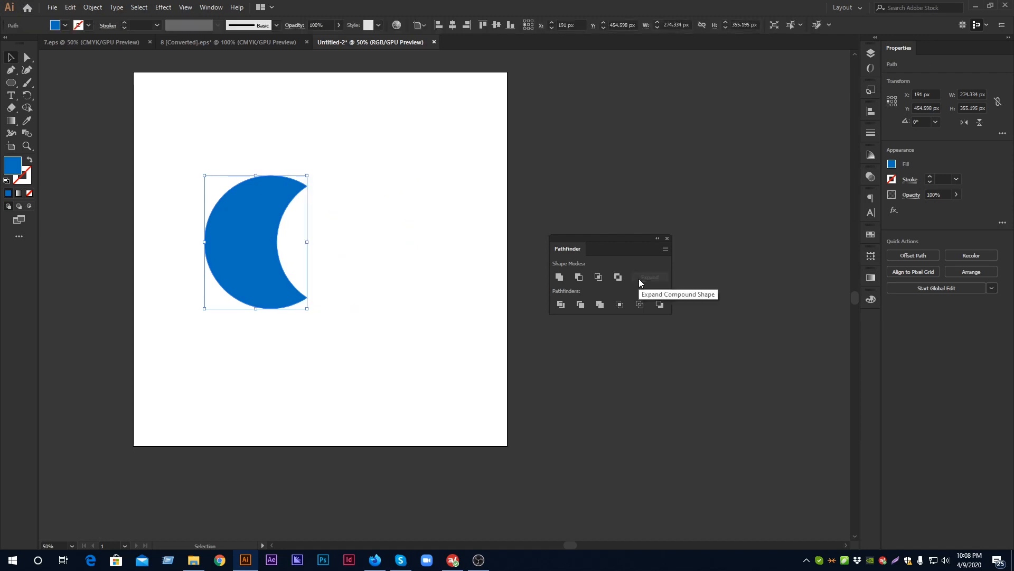
Undo the Minus Front subtraction and apply Minus Back to the two circles instead
{"action": "key", "text": "ctrl+z"}
{"action": "key", "text": "ctrl+z"}
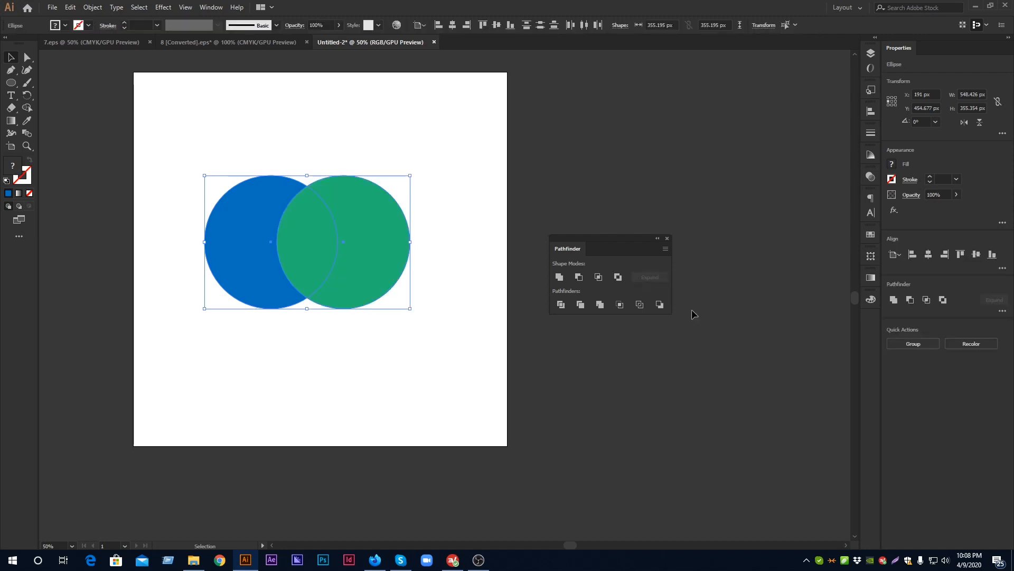
{"action": "left_click", "coordinate": [659, 305]}
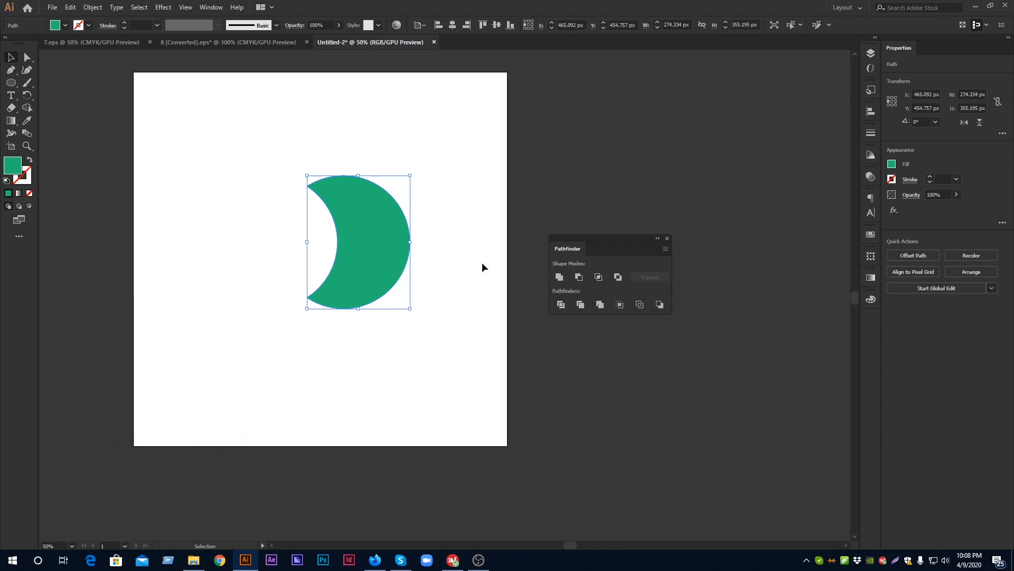
Undo the Minus Back operation and the green circle's last move
{"action": "key", "text": "a"}
{"action": "key", "text": "ctrl+z"}
{"action": "key", "text": "ctrl+z"}
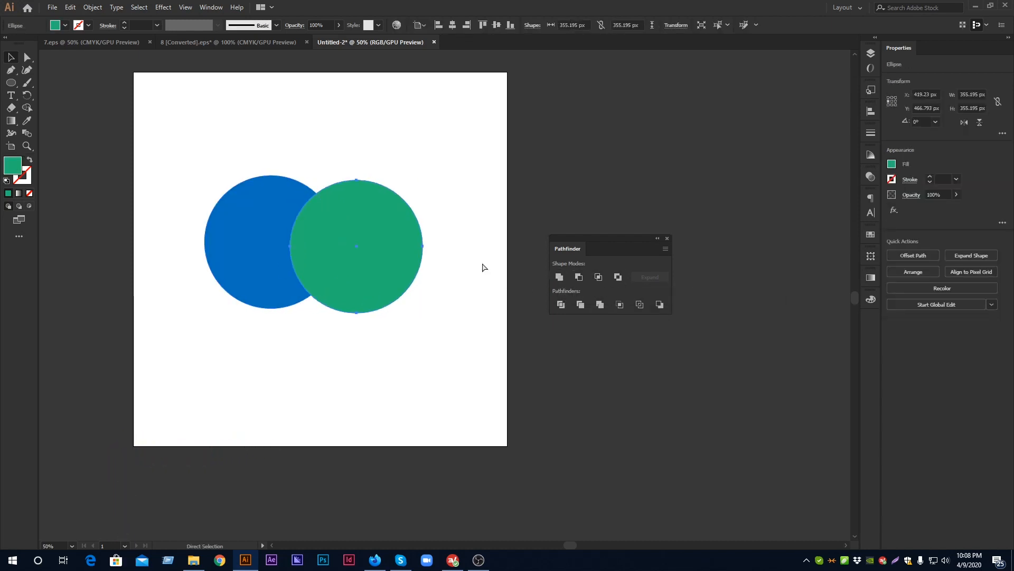
Shift the green circle slightly left and up so it overlaps more of the blue circle
{"action": "left_click", "coordinate": [440, 163]}
{"action": "left_click_drag", "start_coordinate": [370, 237], "coordinate": [363, 239]}
{"action": "left_click_drag", "start_coordinate": [359, 236], "coordinate": [359, 236]}
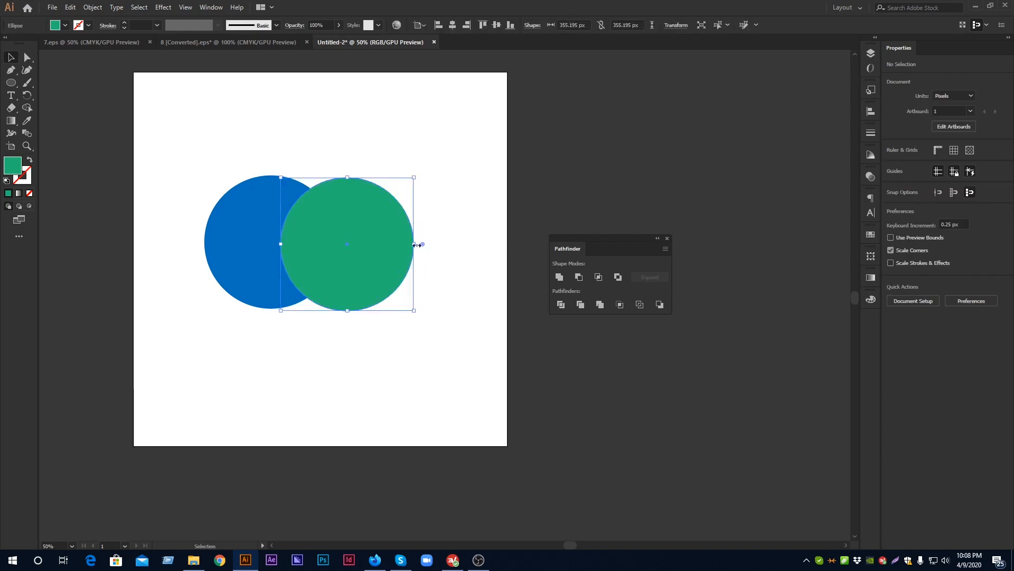
Intersect the blue and green circles as a compound shape and expand the result
{"action": "left_click_drag", "start_coordinate": [204, 154], "coordinate": [530, 319]}
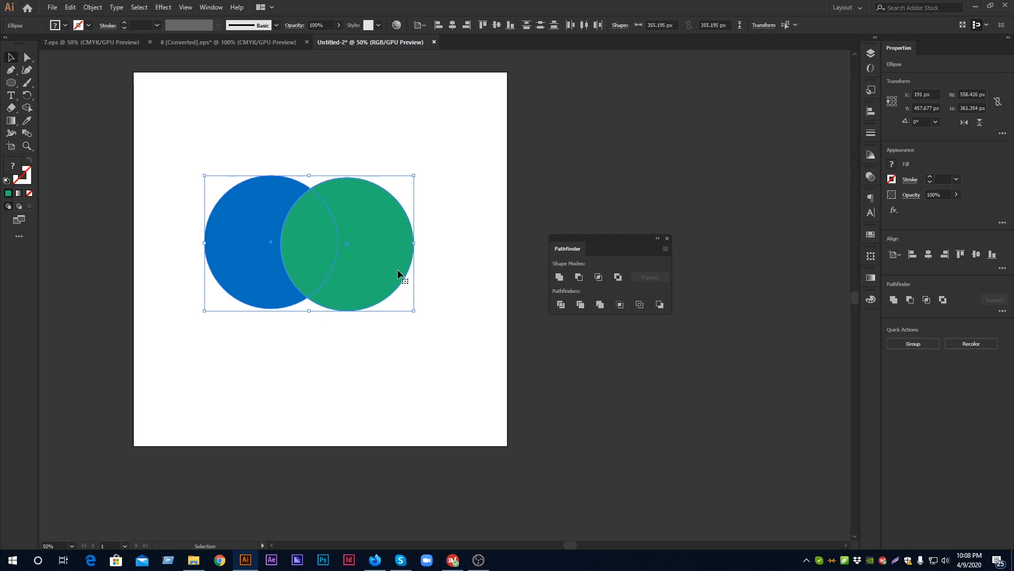
{"action": "left_click", "coordinate": [618, 277]}
{"action": "scroll", "coordinate": [328, 242], "scroll_direction": "up", "scroll_amount": 1}
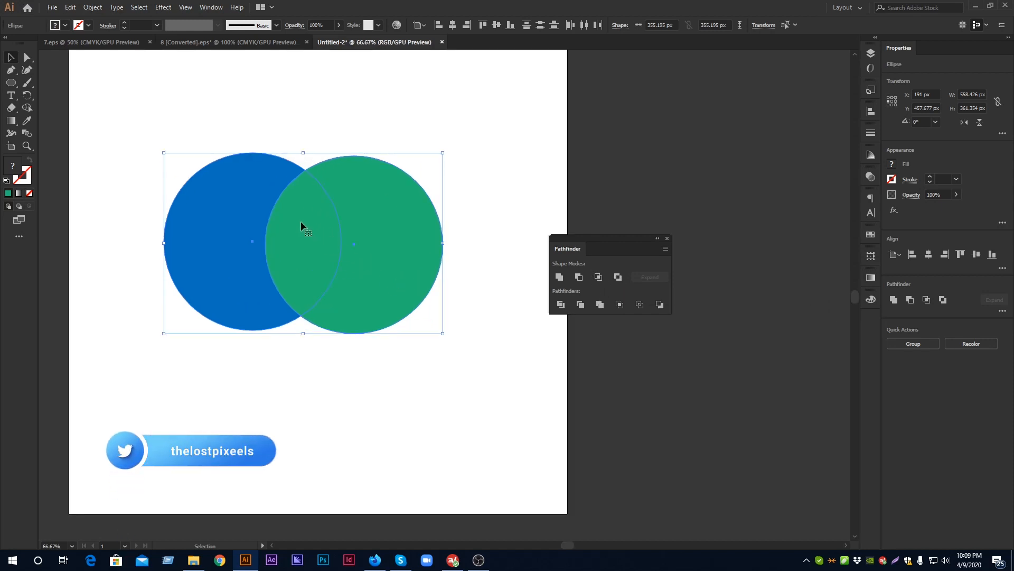
{"action": "scroll", "coordinate": [299, 214], "scroll_direction": "up", "scroll_amount": 1}
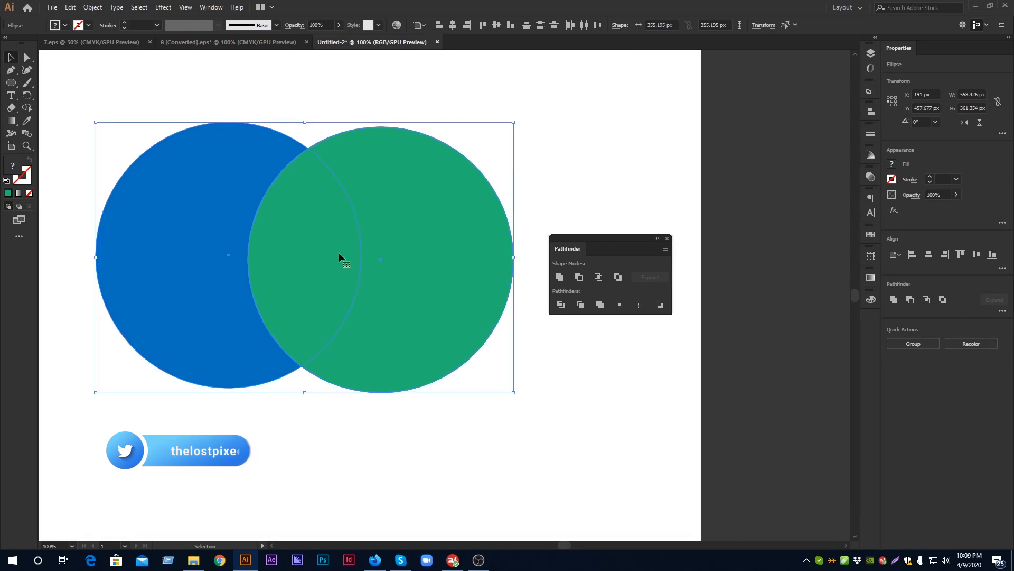
{"action": "left_click", "coordinate": [304, 218]}
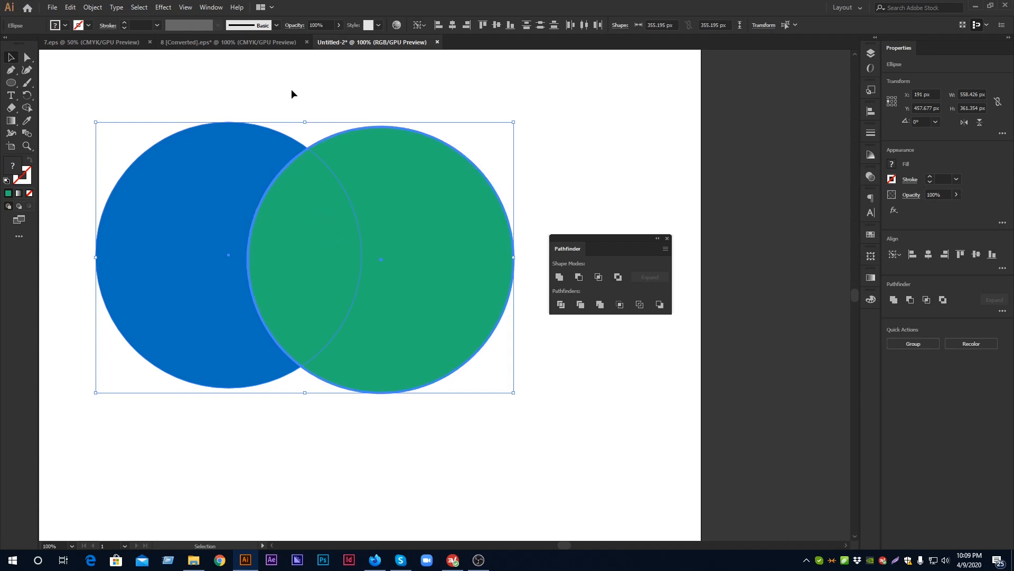
{"action": "left_click_drag", "start_coordinate": [185, 91], "coordinate": [465, 373]}
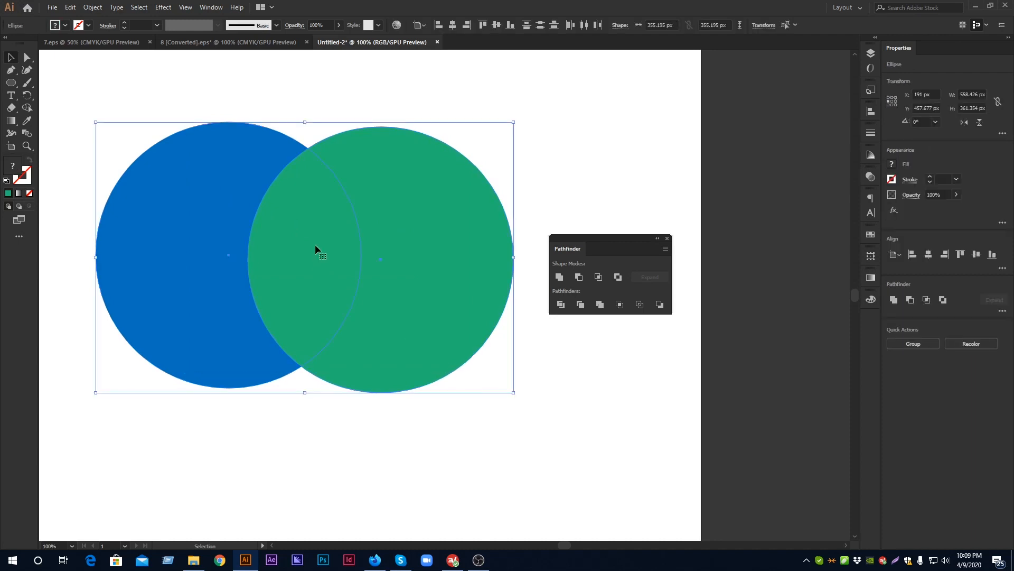
{"action": "left_click", "coordinate": [598, 277]}
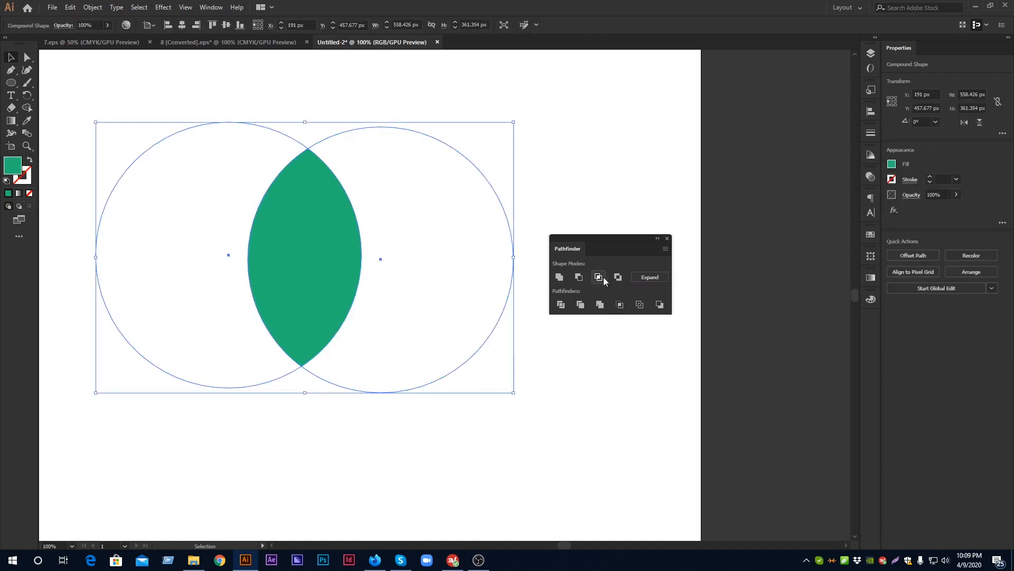
{"action": "left_click", "coordinate": [650, 277]}
Undo the Intersect operation and raise the green circle level with the blue one
{"action": "key", "text": "ctrl+z"}
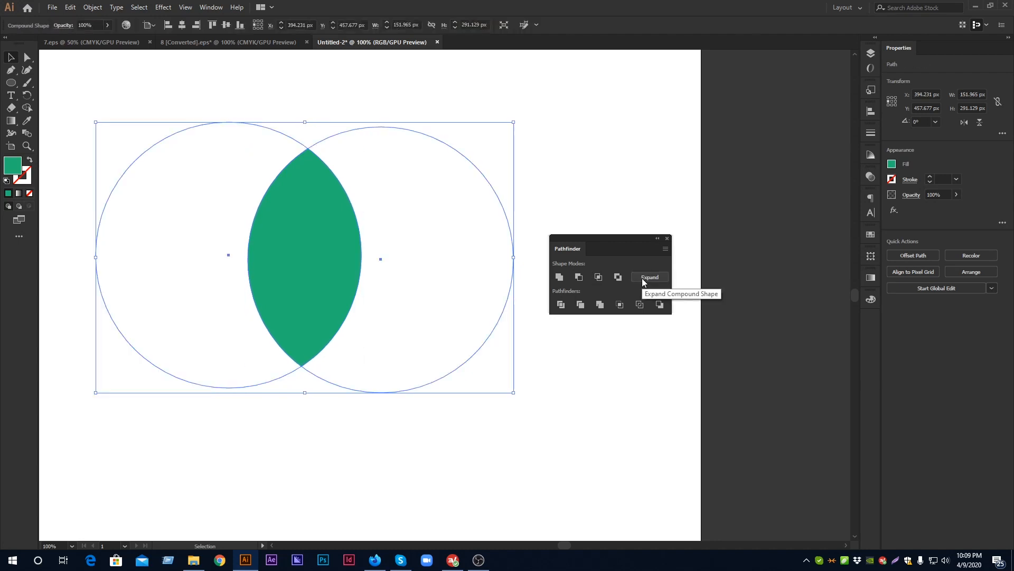
{"action": "key", "text": "ctrl+z"}
{"action": "left_click", "coordinate": [545, 181]}
{"action": "left_click", "coordinate": [465, 232]}
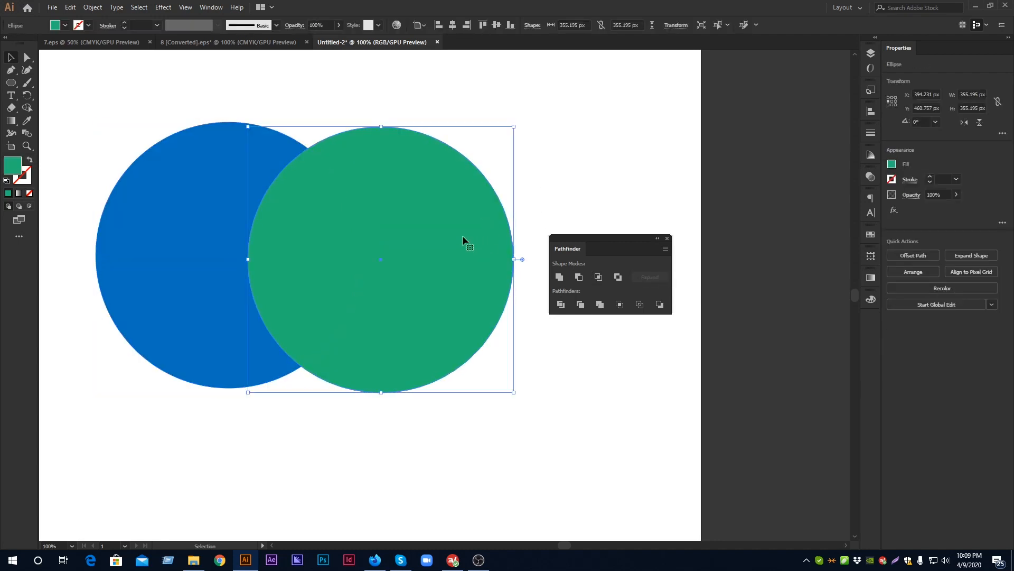
{"action": "left_click", "coordinate": [552, 153]}
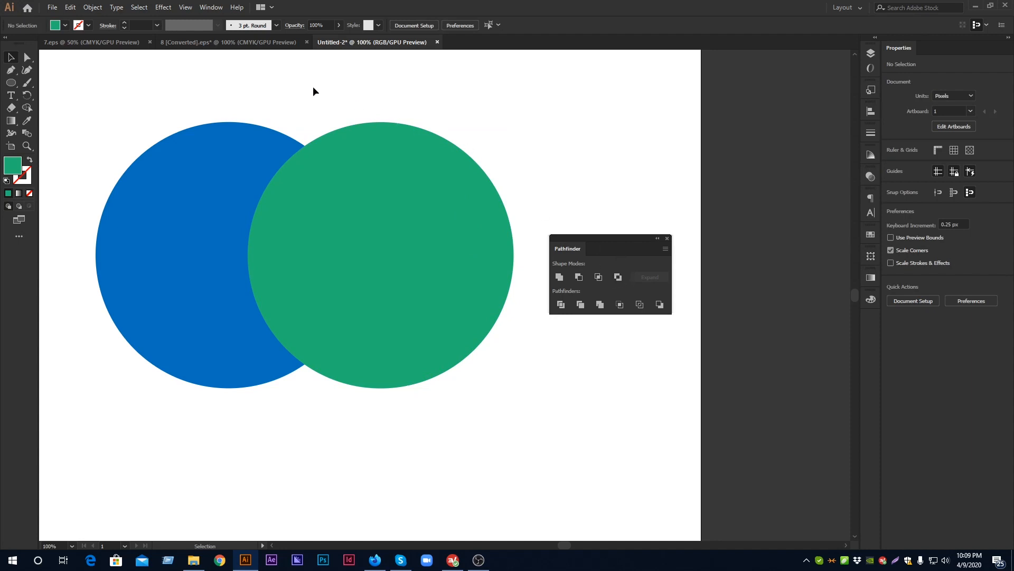
Apply Exclude to the two circles to remove their overlap, and expand the compound shape
{"action": "left_click_drag", "start_coordinate": [237, 135], "coordinate": [419, 398]}
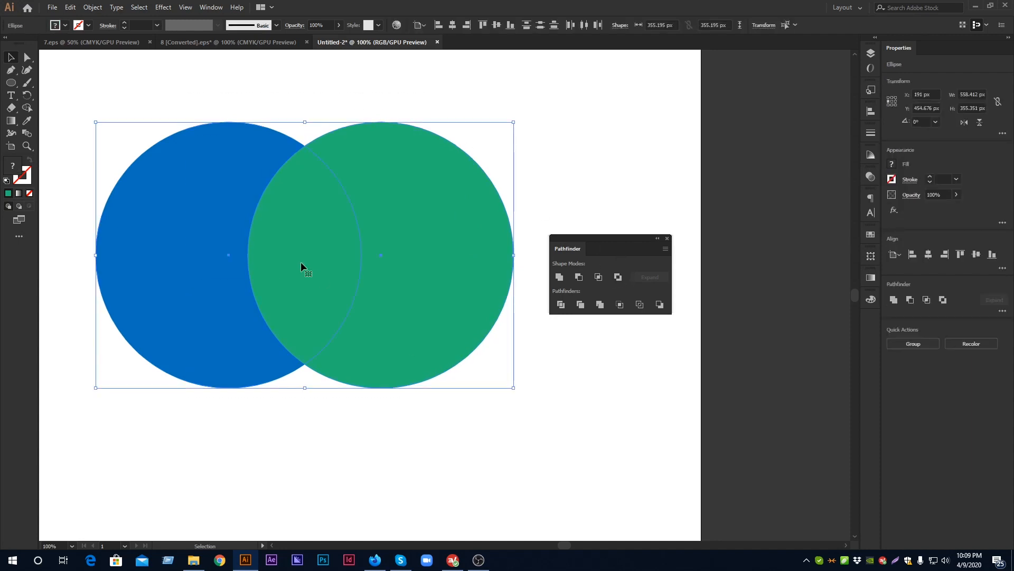
{"action": "left_click", "coordinate": [618, 277]}
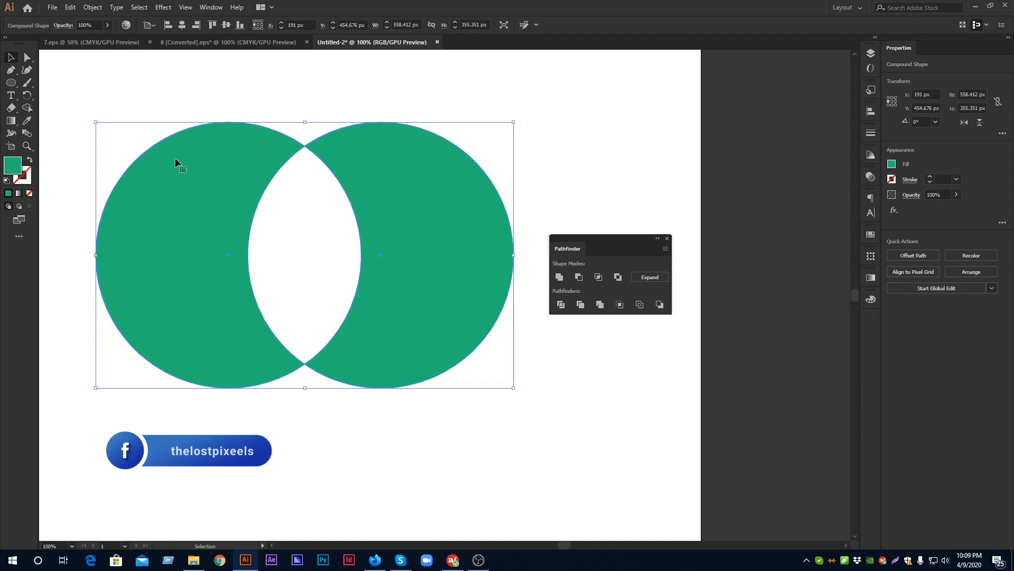
{"action": "right_click", "coordinate": [404, 206]}
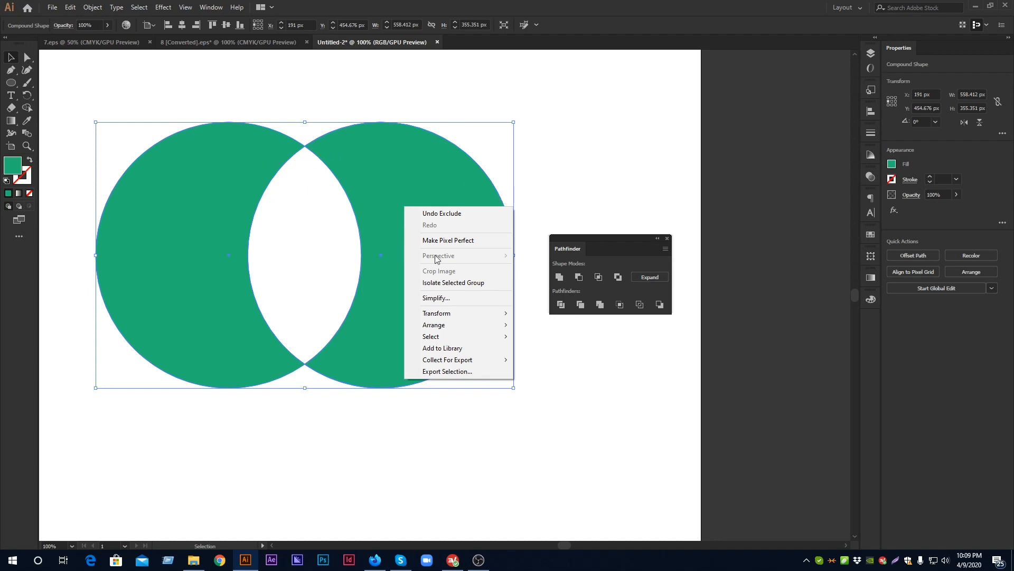
{"action": "left_click", "coordinate": [611, 181]}
{"action": "left_click_drag", "start_coordinate": [267, 62], "coordinate": [462, 366]}
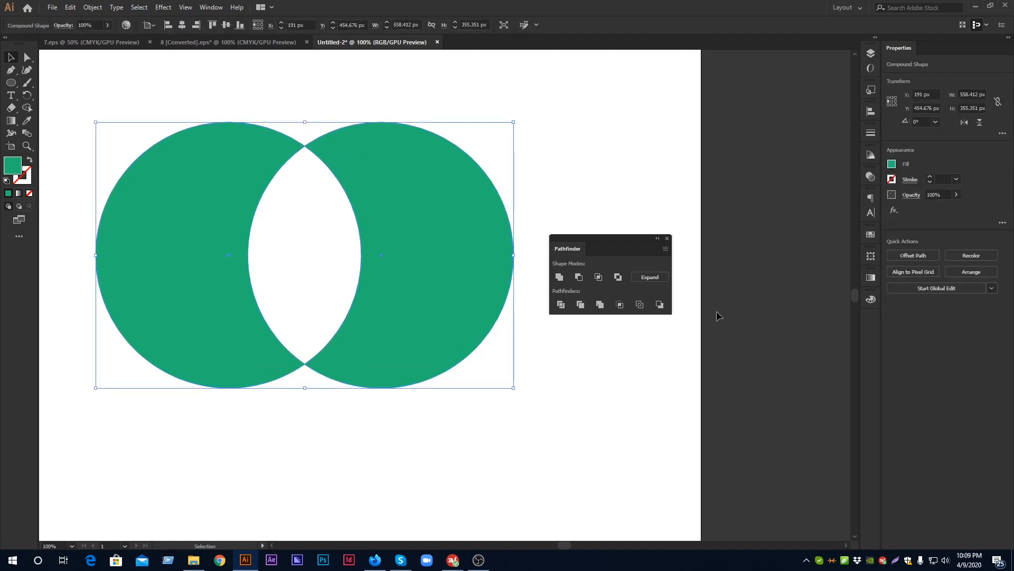
{"action": "left_click", "coordinate": [642, 278]}
{"action": "left_click", "coordinate": [606, 184]}
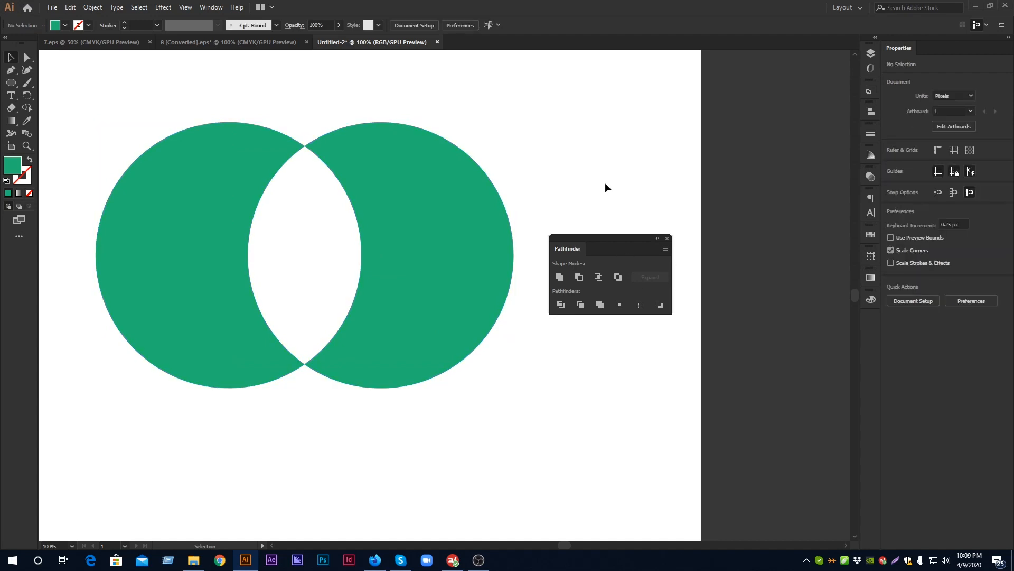
Undo the Exclude operation and the green circle's last move, then raise that circle to about Y 452 px
{"action": "key", "text": "ctrl+z"}
{"action": "key", "text": "ctrl+z"}
{"action": "key", "text": "ctrl+z"}
{"action": "key", "text": "ctrl+z"}
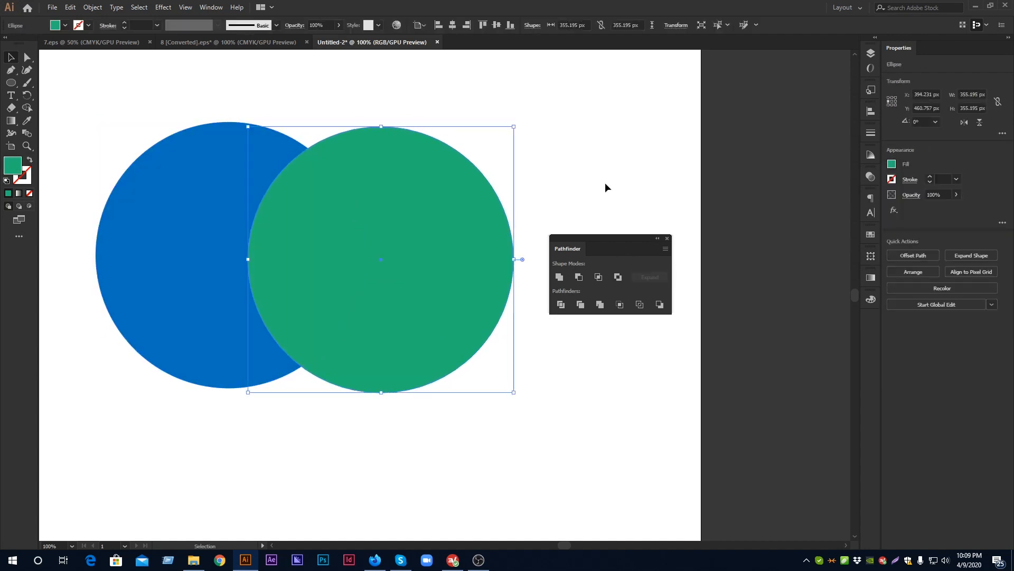
{"action": "left_click_drag", "start_coordinate": [407, 250], "coordinate": [404, 237]}
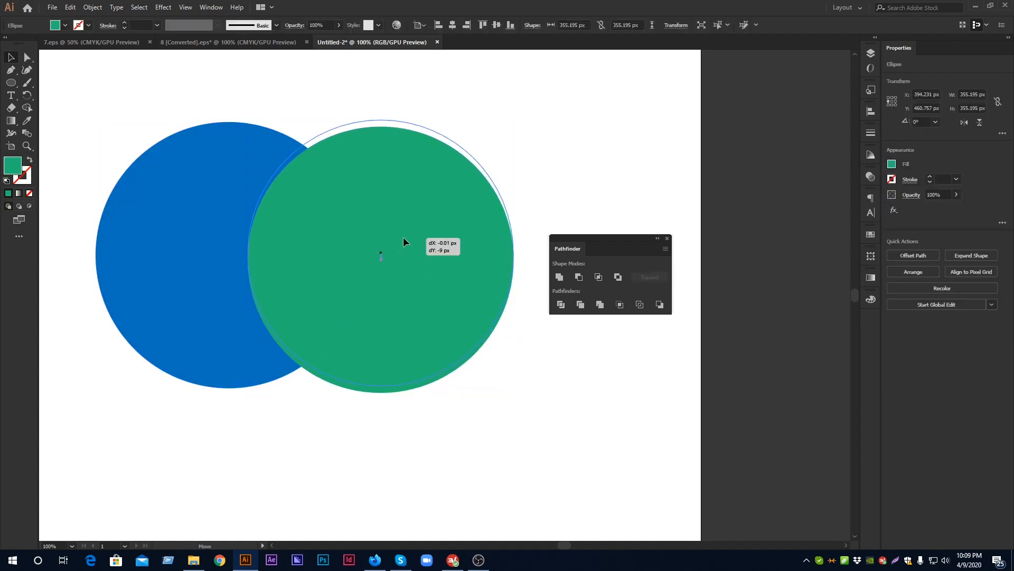
{"action": "left_click", "coordinate": [327, 103]}
Move the green circle about 6 px to the left so it overlaps more of the blue circle
{"action": "left_click_drag", "start_coordinate": [273, 195], "coordinate": [521, 389]}
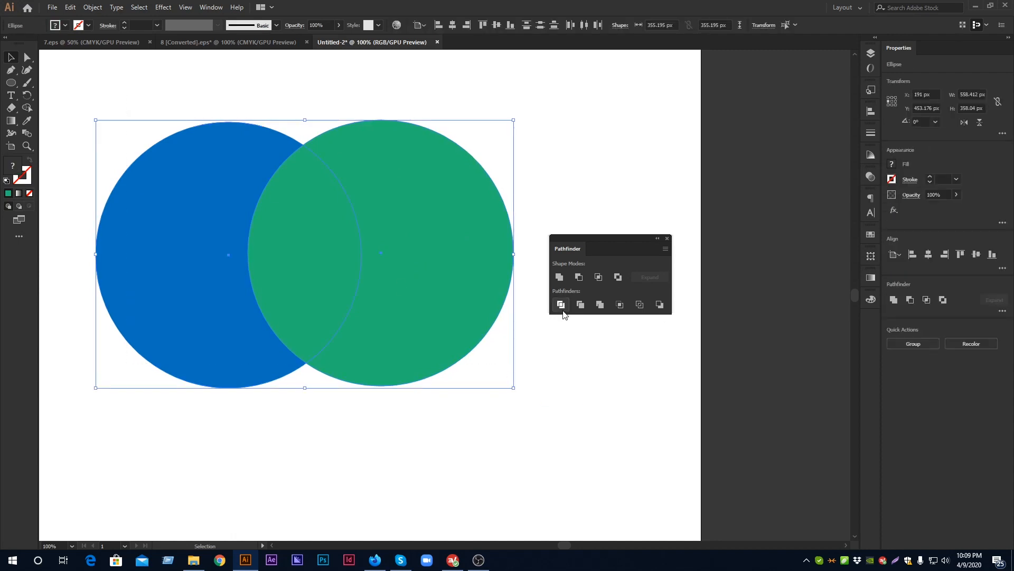
{"action": "left_click", "coordinate": [546, 403]}
{"action": "left_click_drag", "start_coordinate": [458, 309], "coordinate": [446, 317]}
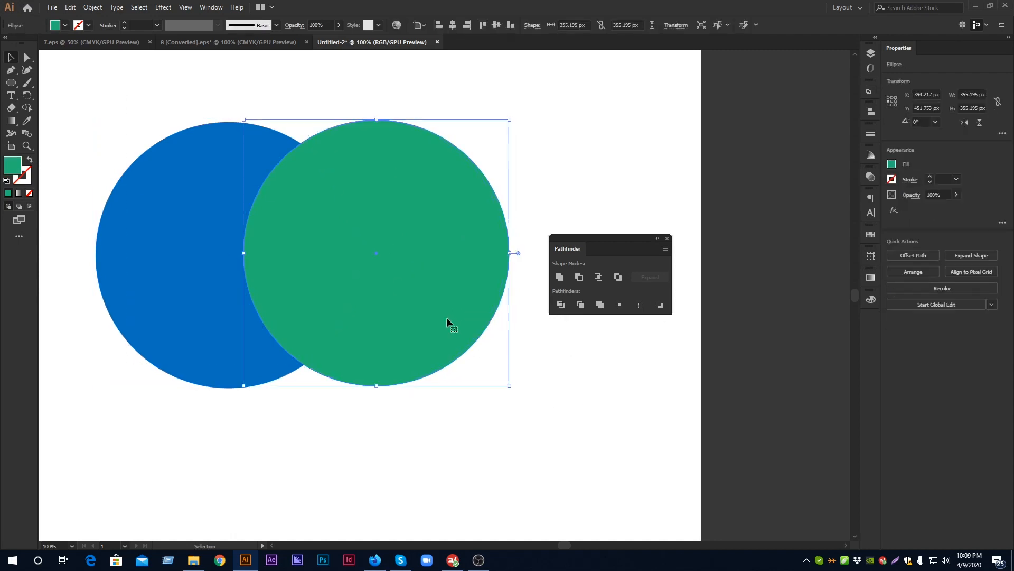
{"action": "left_click", "coordinate": [586, 176]}
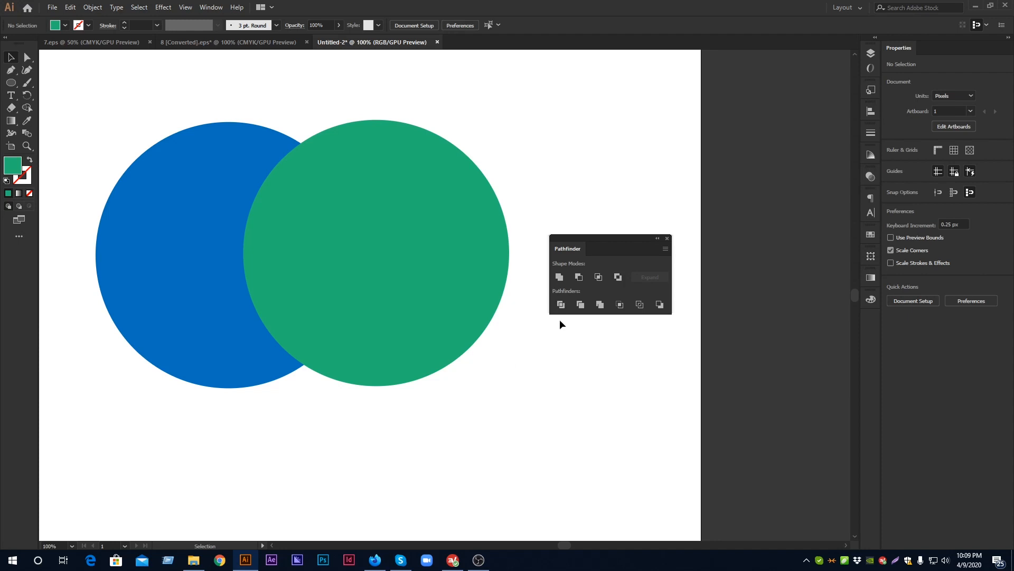
Apply Divide to the two overlapping circles and ungroup the resulting pieces
{"action": "left_click_drag", "start_coordinate": [167, 90], "coordinate": [451, 367]}
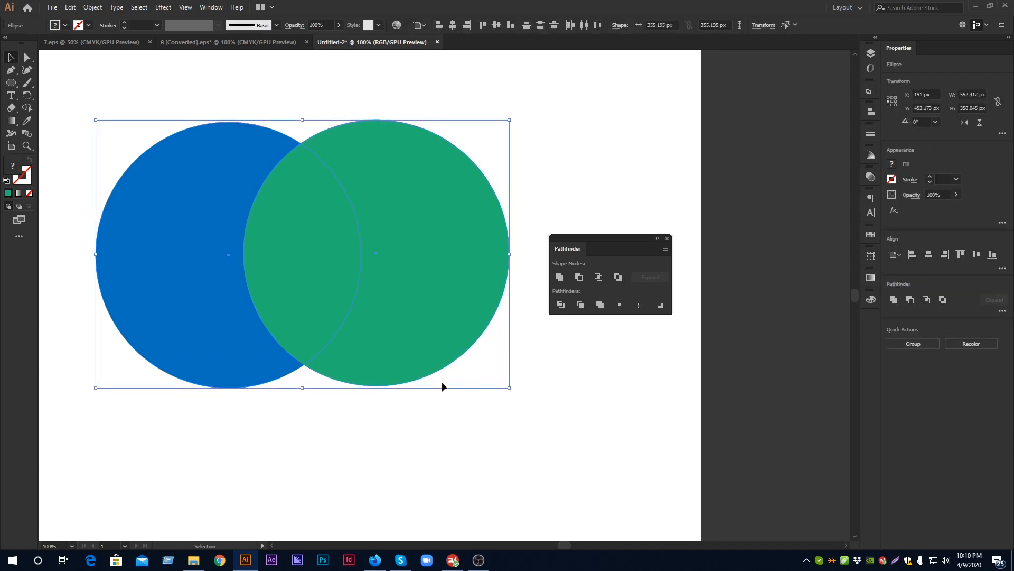
{"action": "left_click", "coordinate": [561, 304]}
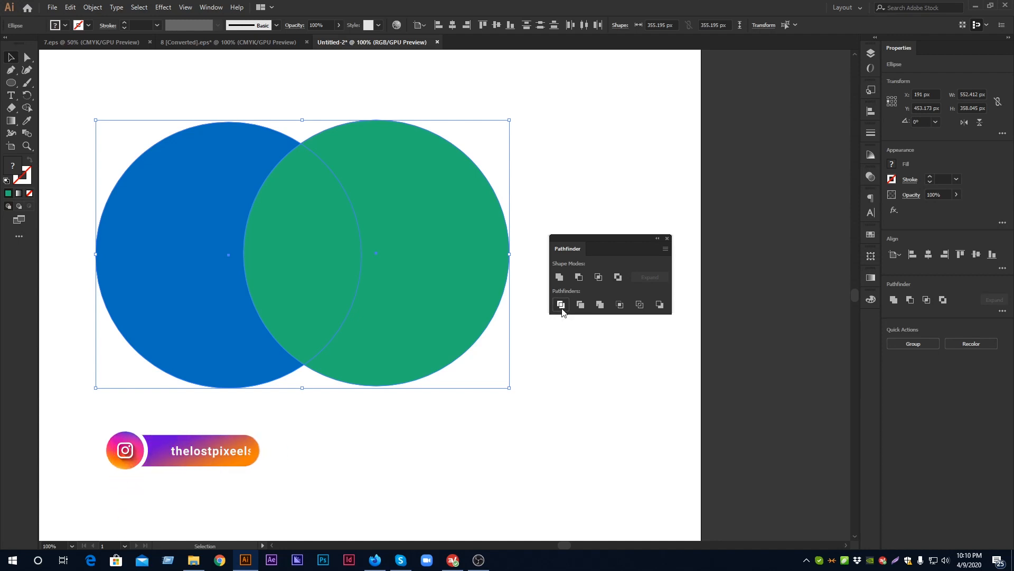
{"action": "left_click", "coordinate": [566, 378]}
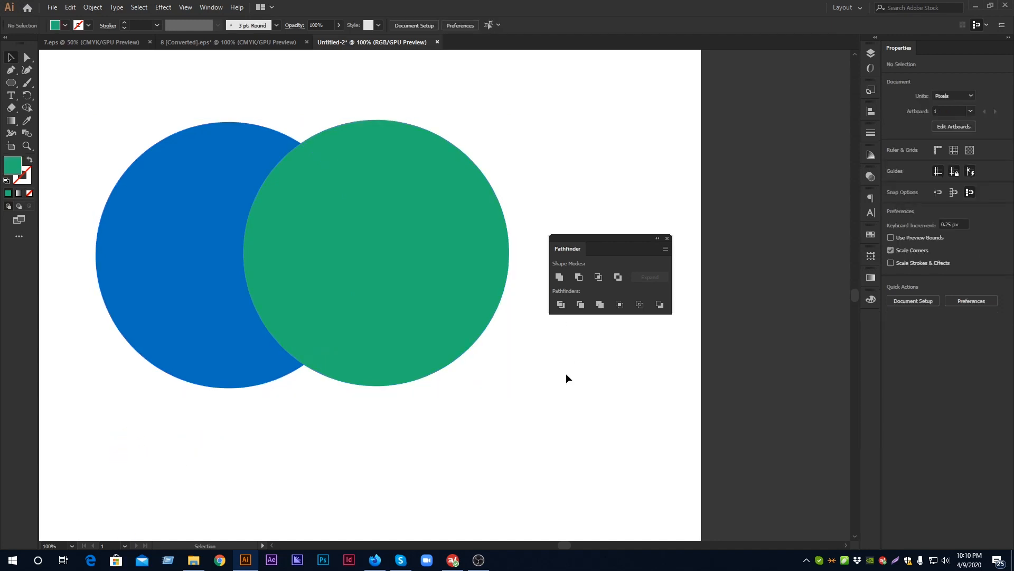
{"action": "right_click", "coordinate": [373, 204]}
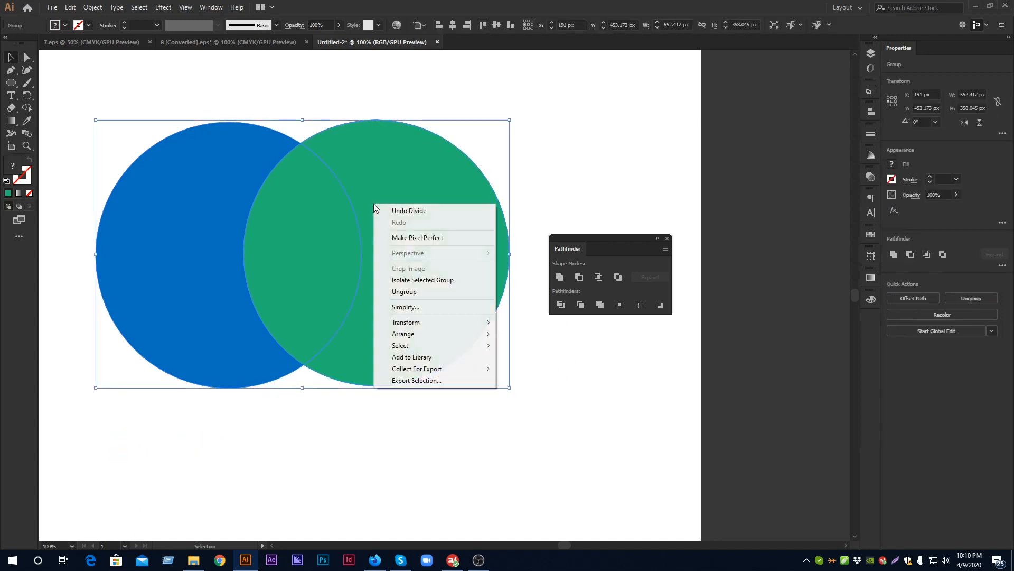
{"action": "left_click", "coordinate": [404, 291]}
Pull the green crescent, the green overlap piece and the blue crescent apart
{"action": "left_click", "coordinate": [426, 313]}
{"action": "left_click_drag", "start_coordinate": [436, 353], "coordinate": [493, 422]}
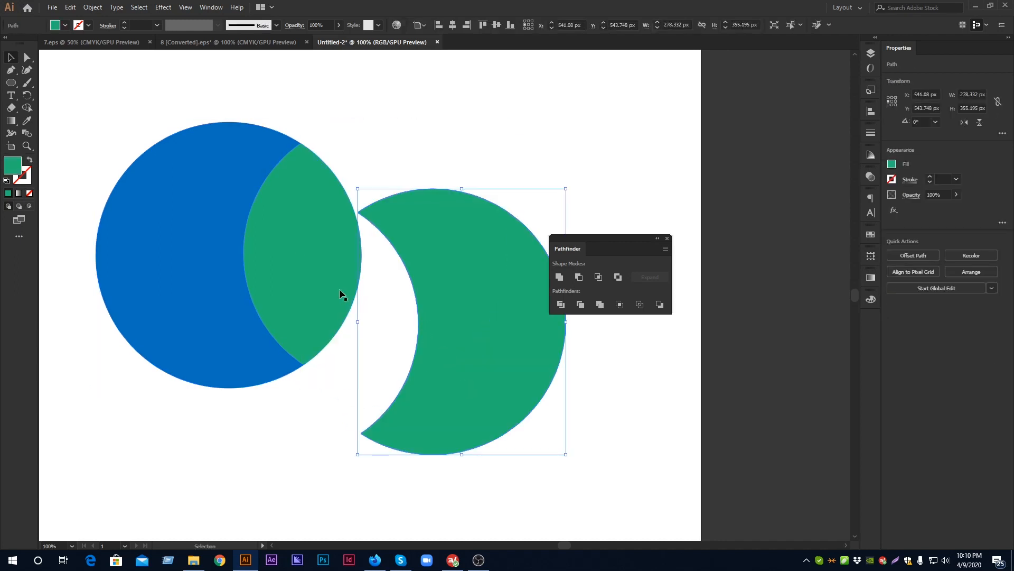
{"action": "left_click_drag", "start_coordinate": [328, 285], "coordinate": [362, 241]}
{"action": "left_click_drag", "start_coordinate": [213, 264], "coordinate": [186, 286]}
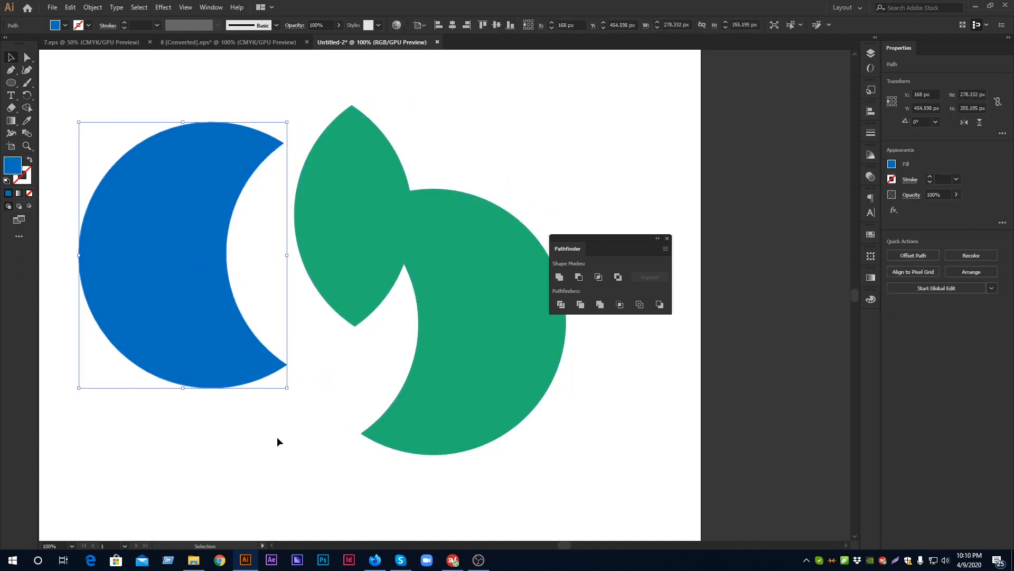
{"action": "left_click", "coordinate": [277, 442]}
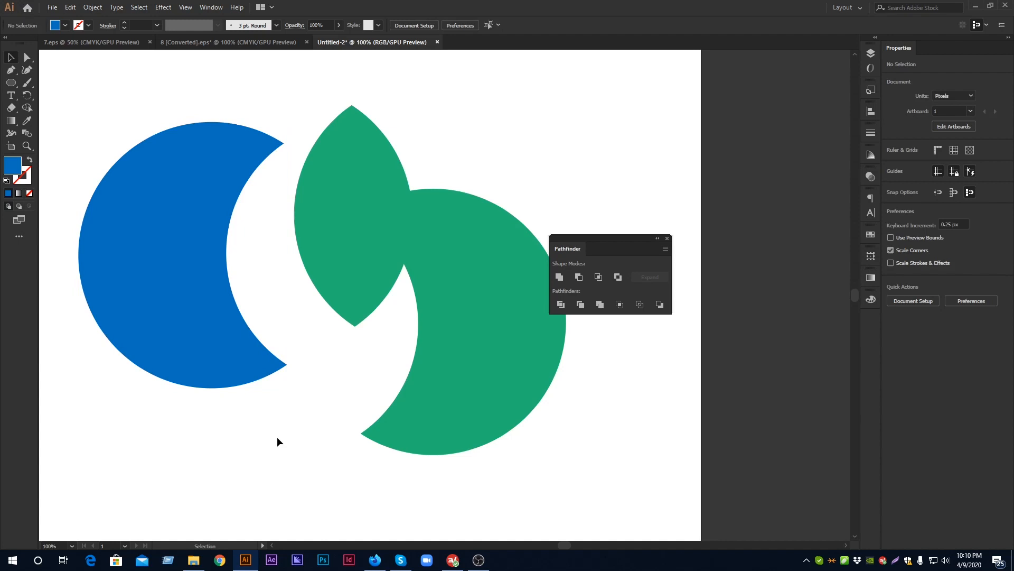
Undo the moves that separated the divided pieces
{"action": "key", "text": "ctrl+z"}
{"action": "key", "text": "ctrl+z"}
{"action": "key", "text": "ctrl+z"}
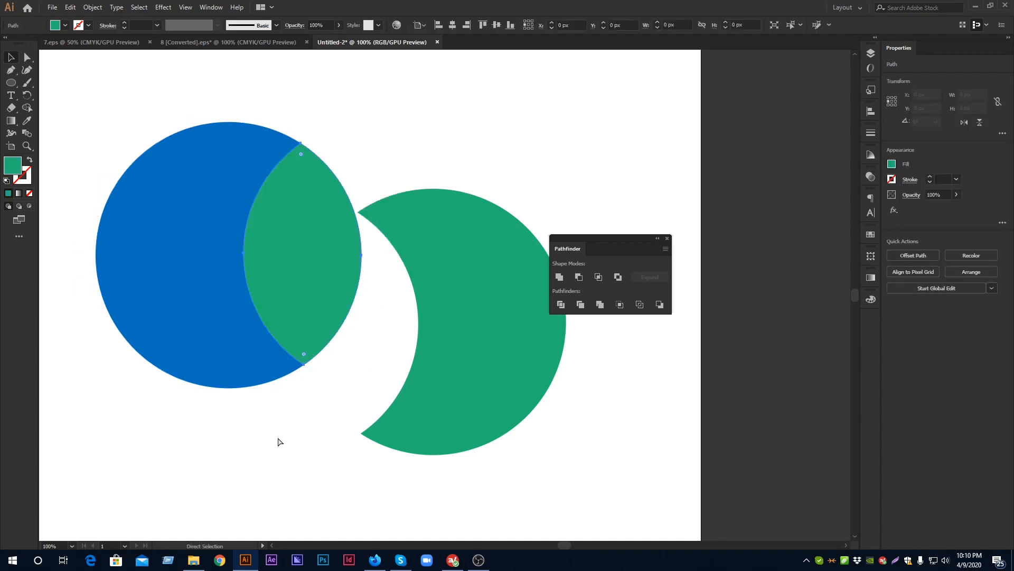
{"action": "left_click", "coordinate": [393, 98]}
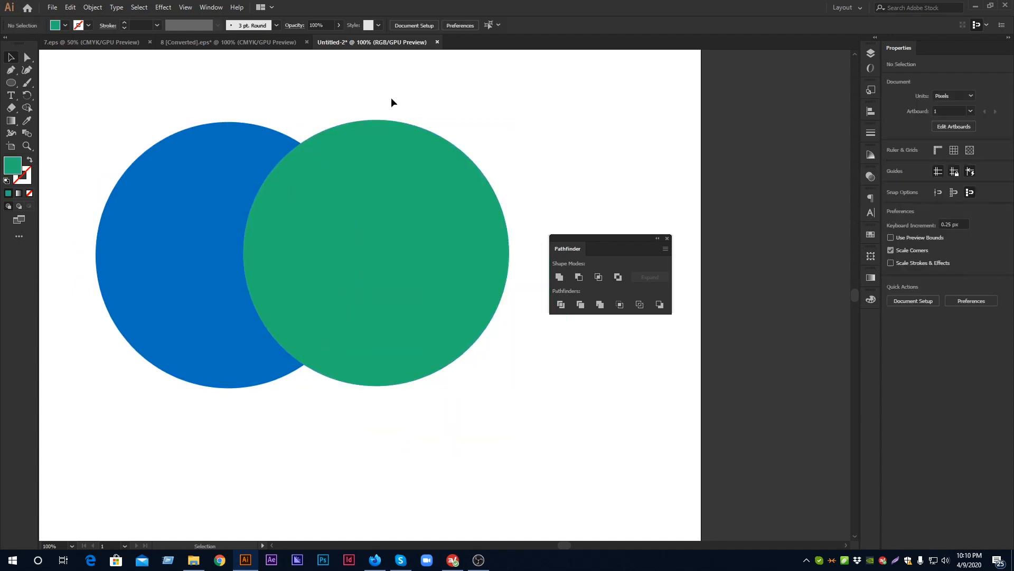
{"action": "left_click", "coordinate": [409, 237]}
{"action": "left_click", "coordinate": [323, 87]}
{"action": "key", "text": "ctrl+z"}
{"action": "left_click", "coordinate": [328, 94]}
Undo the Divide operation and the green circle's last shift to the left
{"action": "mouse_move", "coordinate": [372, 177]}
{"action": "left_mouse_down"}
{"action": "mouse_move", "coordinate": [446, 263]}
{"action": "mouse_move", "coordinate": [392, 208]}
{"action": "mouse_move", "coordinate": [440, 219]}
{"action": "mouse_move", "coordinate": [373, 195]}
{"action": "left_mouse_up"}
{"action": "key", "text": "ctrl+z"}
{"action": "key", "text": "ctrl+z"}
{"action": "key", "text": "ctrl+z"}
{"action": "key", "text": "ctrl+z"}
{"action": "key", "text": "ctrl+z"}
{"action": "key", "text": "ctrl+z"}
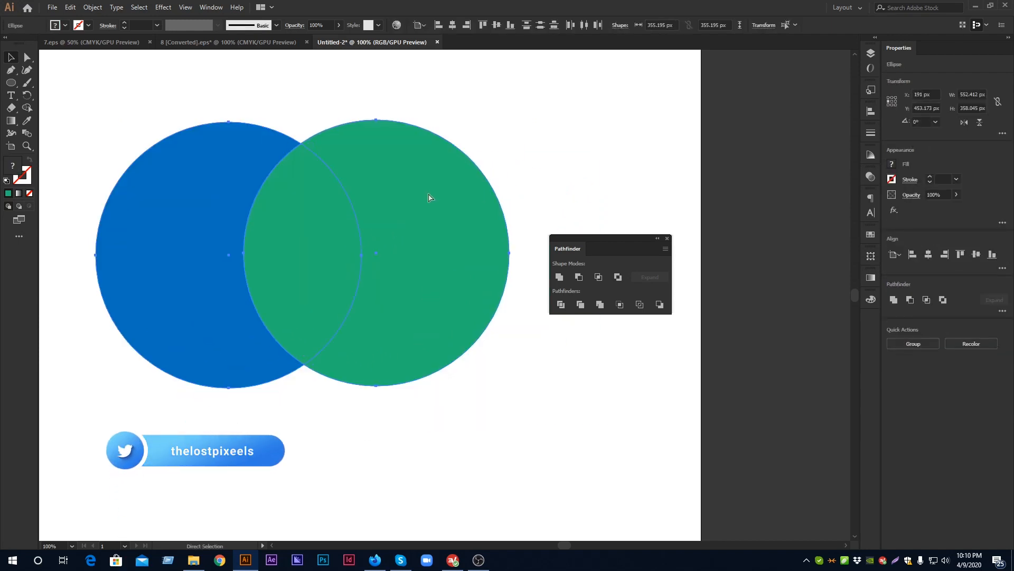
{"action": "key", "text": "ctrl+z"}
{"action": "left_click", "coordinate": [497, 88]}
{"action": "left_click", "coordinate": [412, 157]}
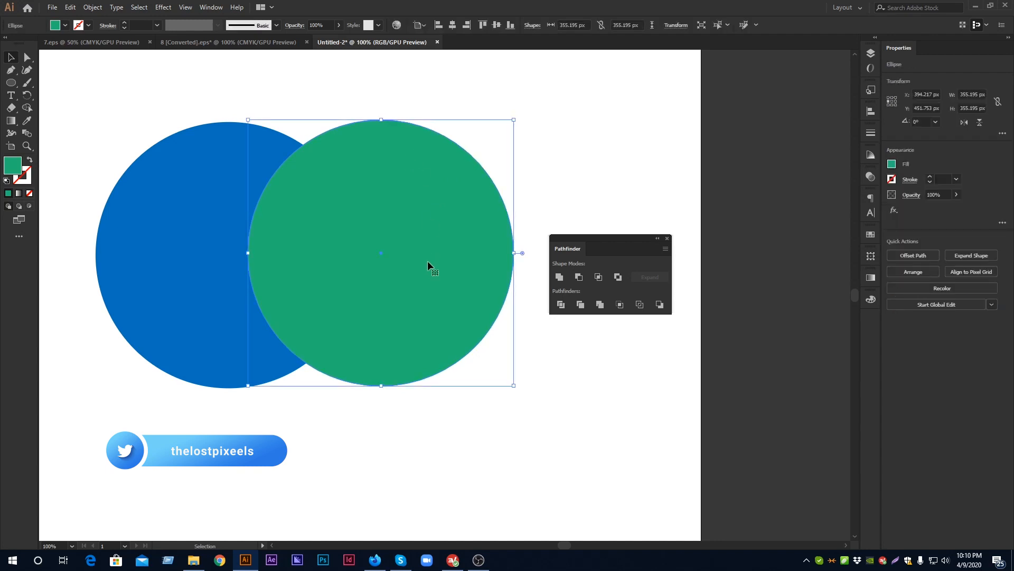
Apply Trim to the blue and green circles and ungroup the resulting shapes
{"action": "left_click_drag", "start_coordinate": [247, 90], "coordinate": [413, 357]}
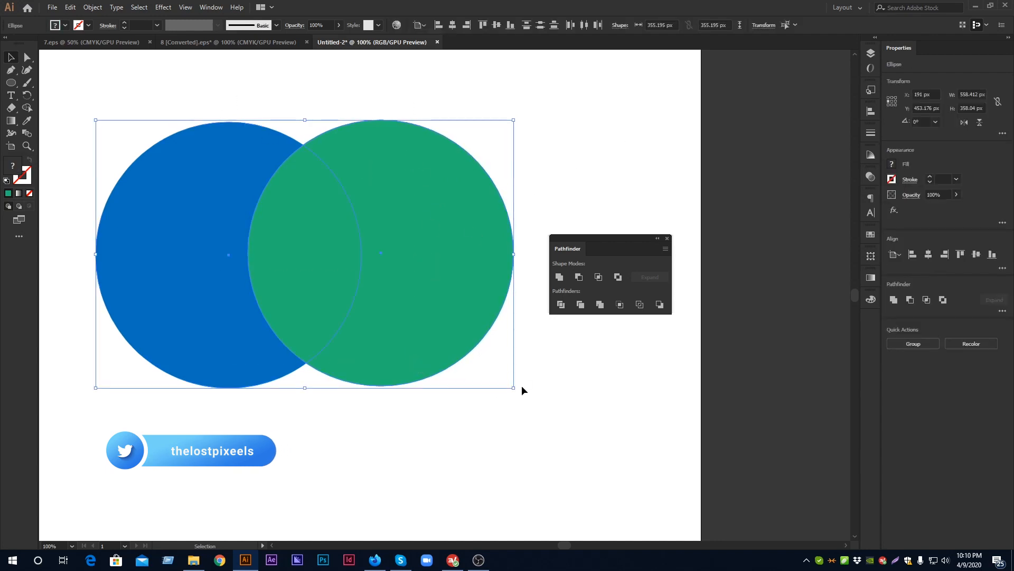
{"action": "left_click", "coordinate": [581, 306]}
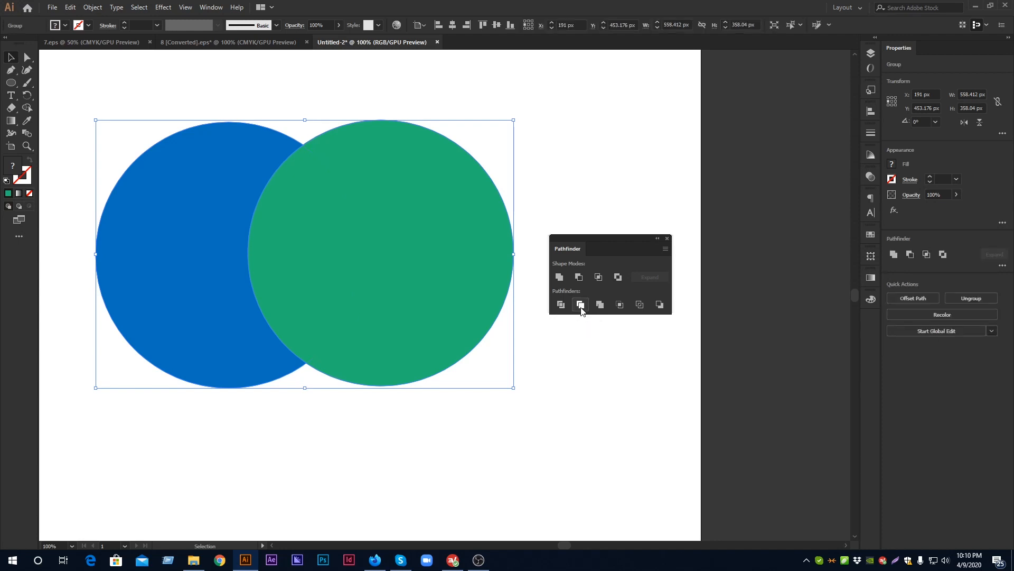
{"action": "right_click", "coordinate": [404, 195]}
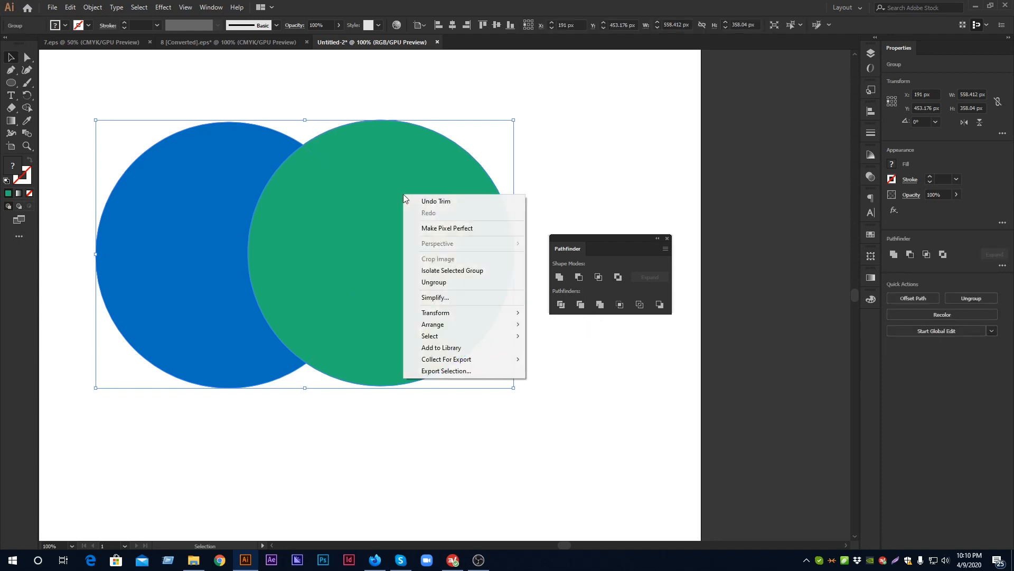
{"action": "left_click", "coordinate": [451, 281]}
{"action": "left_click", "coordinate": [361, 82]}
{"action": "left_click", "coordinate": [423, 217]}
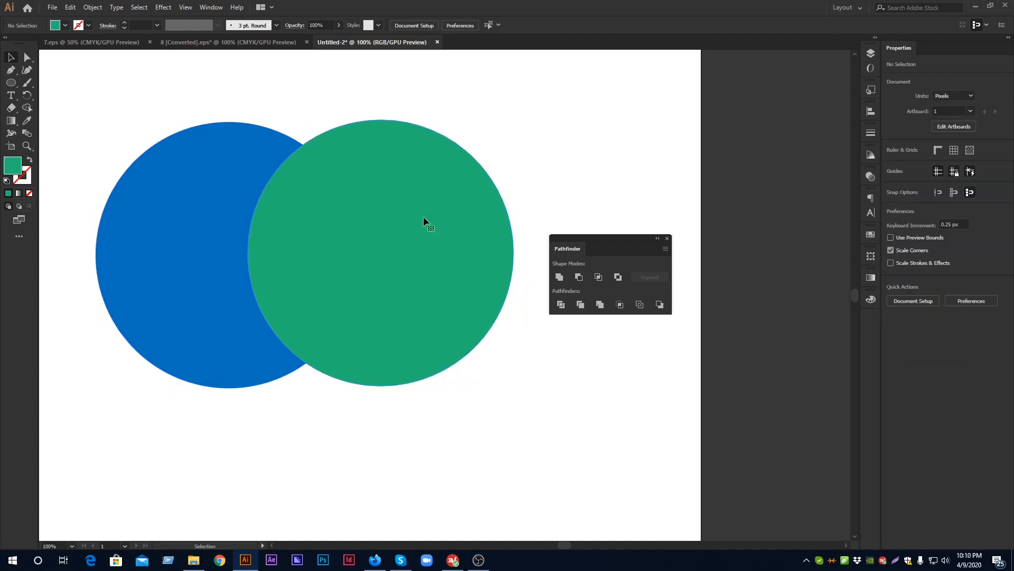
Pull the green circle down and right off the trimmed blue crescent and place it back over the gap
{"action": "left_click_drag", "start_coordinate": [398, 209], "coordinate": [481, 303]}
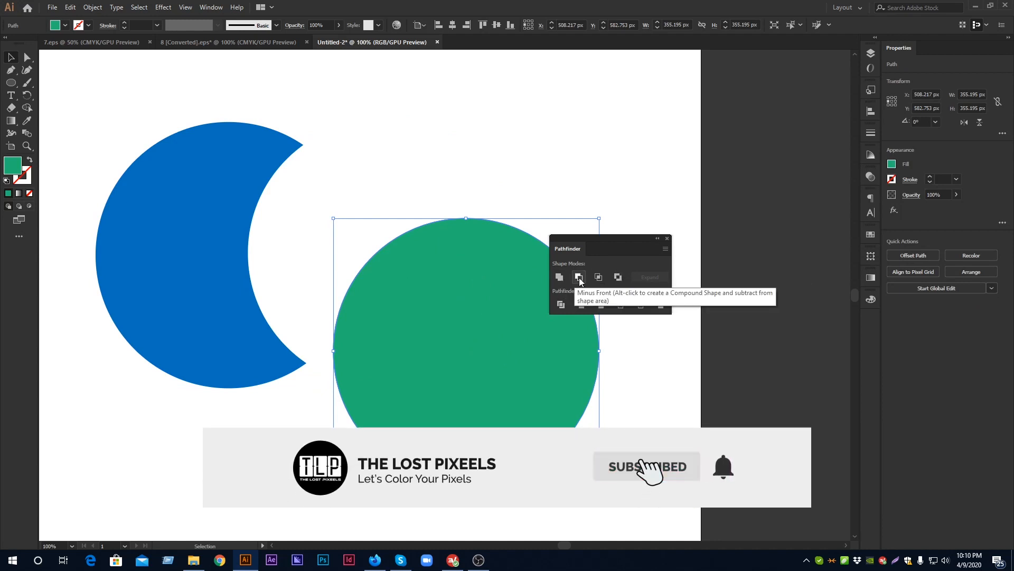
{"action": "left_click", "coordinate": [411, 159]}
{"action": "left_click", "coordinate": [493, 344]}
{"action": "left_click_drag", "start_coordinate": [492, 343], "coordinate": [361, 239]}
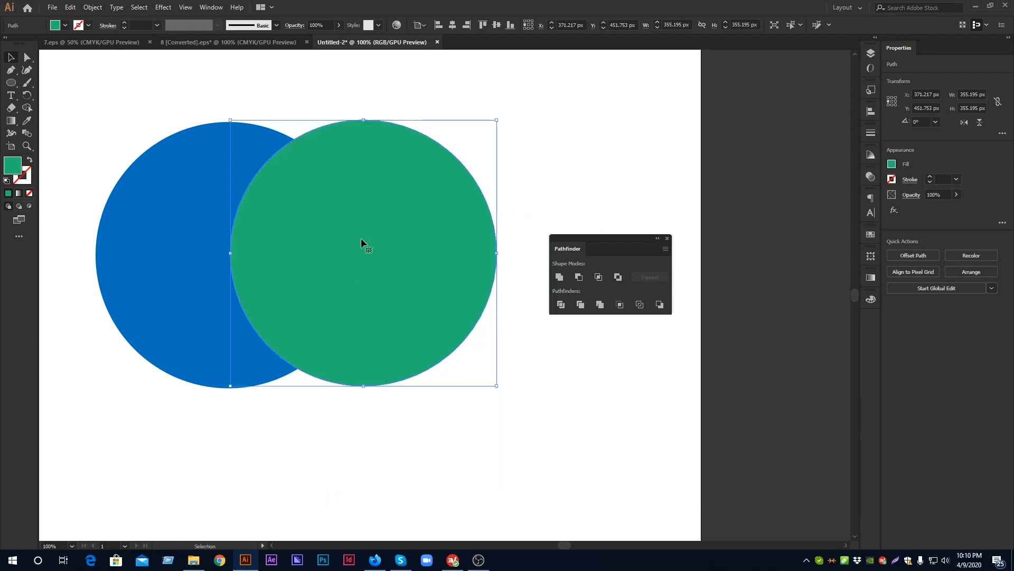
Undo the green circle's moves, the ungrouping and the Trim operation
{"action": "key", "text": "ctrl+z"}
{"action": "key", "text": "ctrl+z"}
{"action": "key", "text": "ctrl+z"}
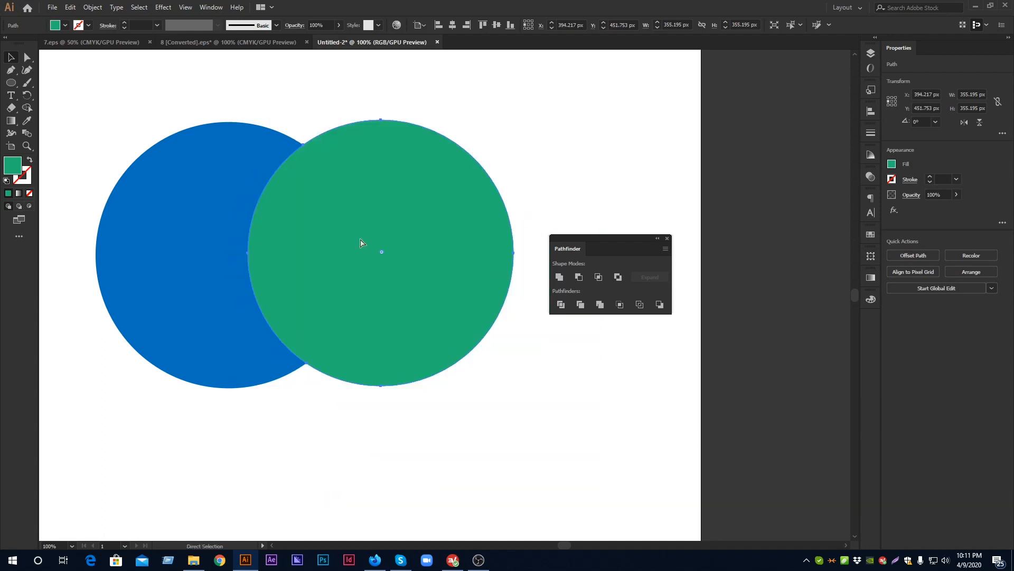
{"action": "left_click", "coordinate": [305, 96]}
{"action": "left_click", "coordinate": [392, 278]}
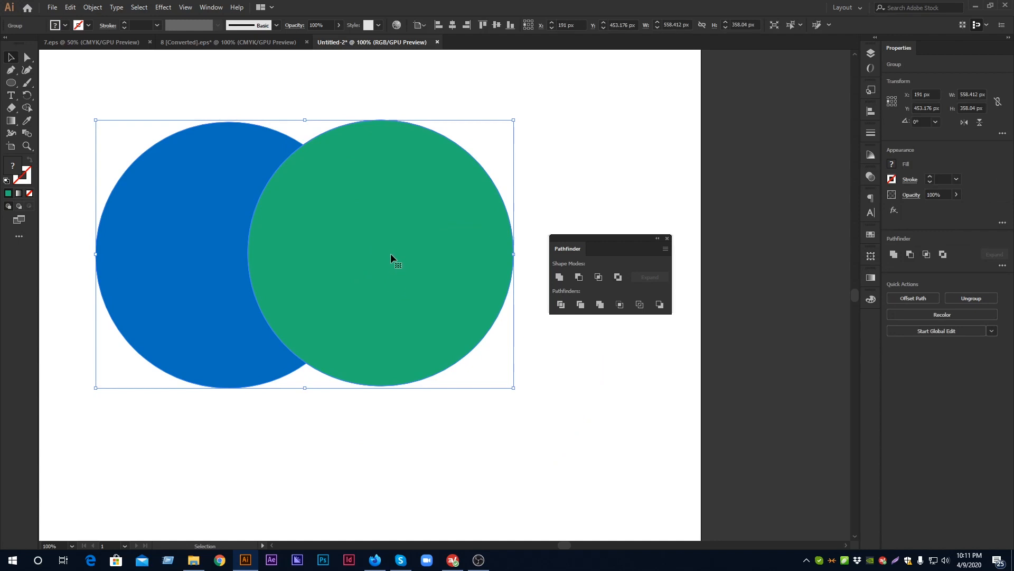
{"action": "key", "text": "ctrl+z"}
{"action": "left_click", "coordinate": [398, 100]}
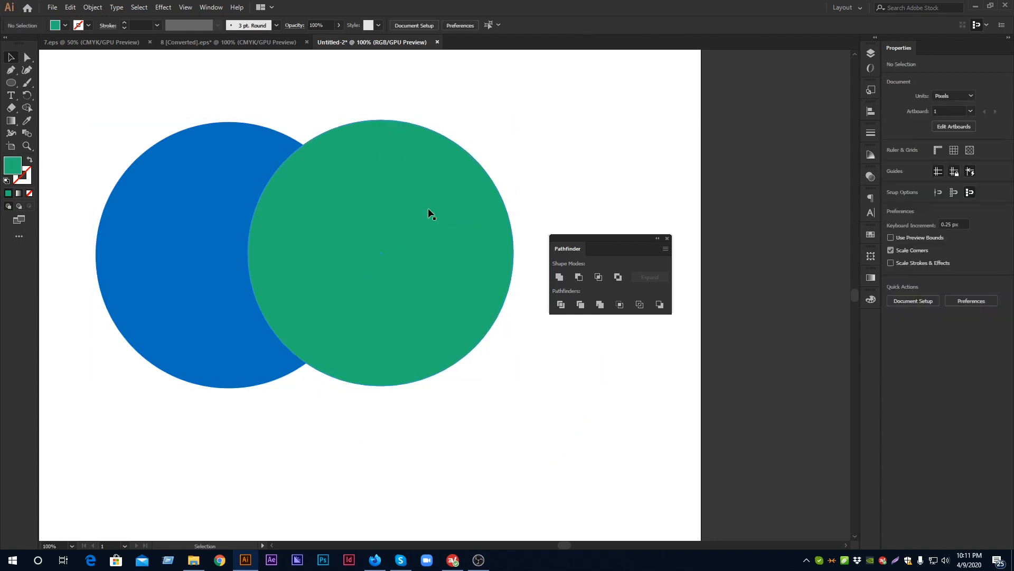
Trim the blue circle with the green circle moved up and left over it, and ungroup the result
{"action": "left_click", "coordinate": [427, 210]}
{"action": "left_click_drag", "start_coordinate": [356, 186], "coordinate": [283, 160]}
{"action": "left_click_drag", "start_coordinate": [121, 102], "coordinate": [441, 397]}
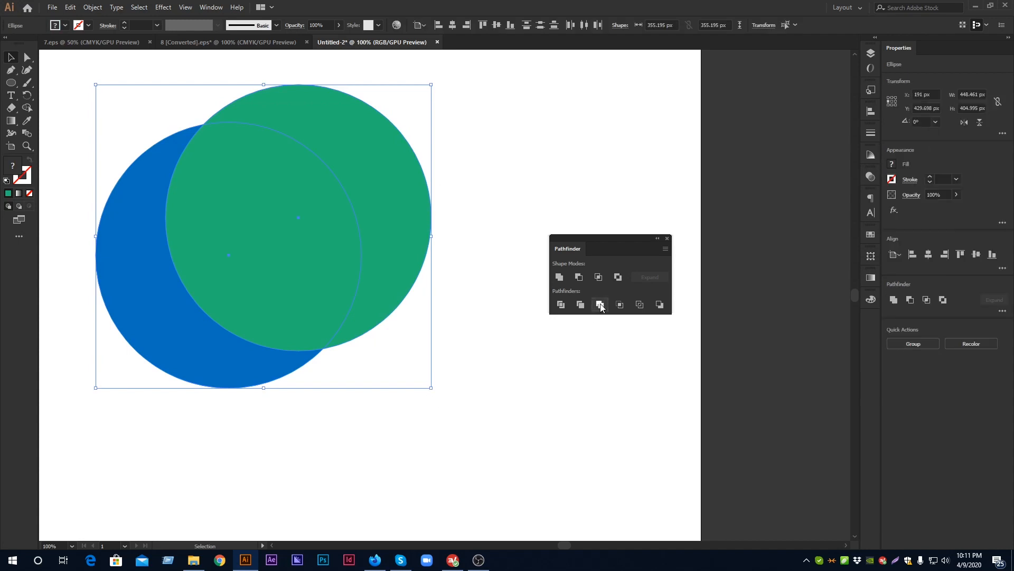
{"action": "left_click", "coordinate": [580, 304]}
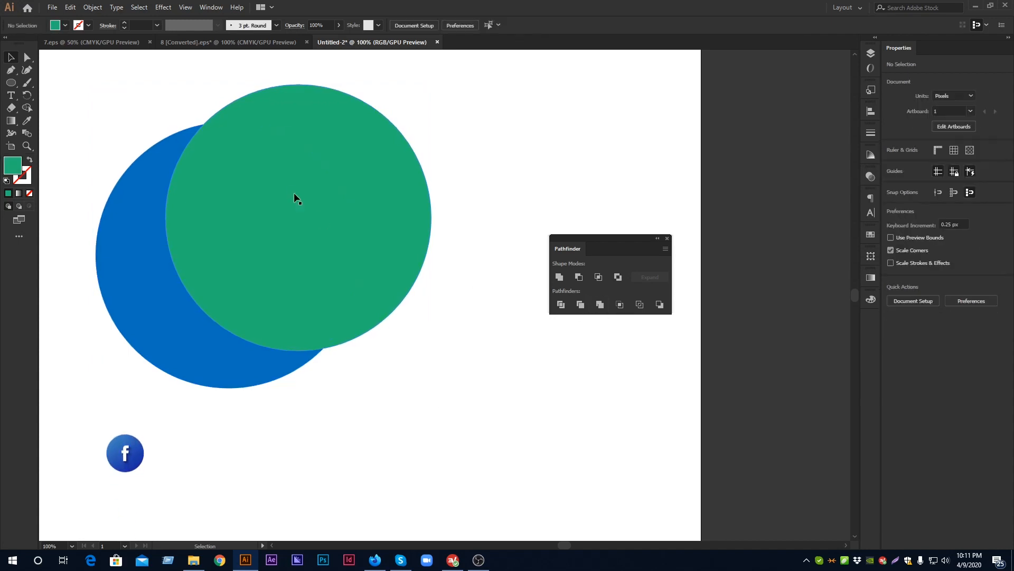
{"action": "right_click", "coordinate": [267, 207]}
{"action": "left_click", "coordinate": [297, 295]}
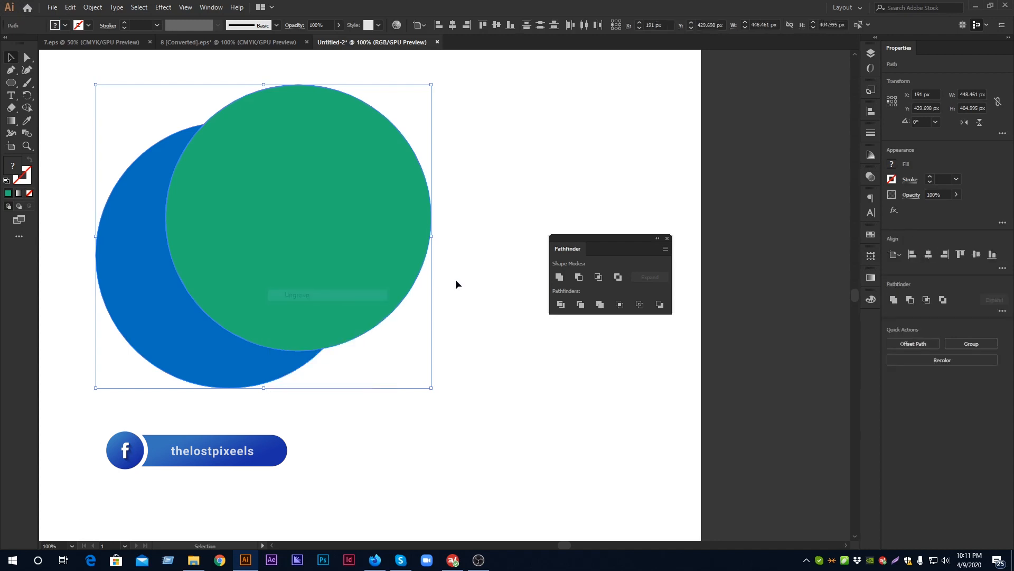
Move the green circle to the right, away from the blue crescent, and select the crescent to check its shape
{"action": "left_click", "coordinate": [317, 231]}
{"action": "left_click_drag", "start_coordinate": [317, 231], "coordinate": [383, 241]}
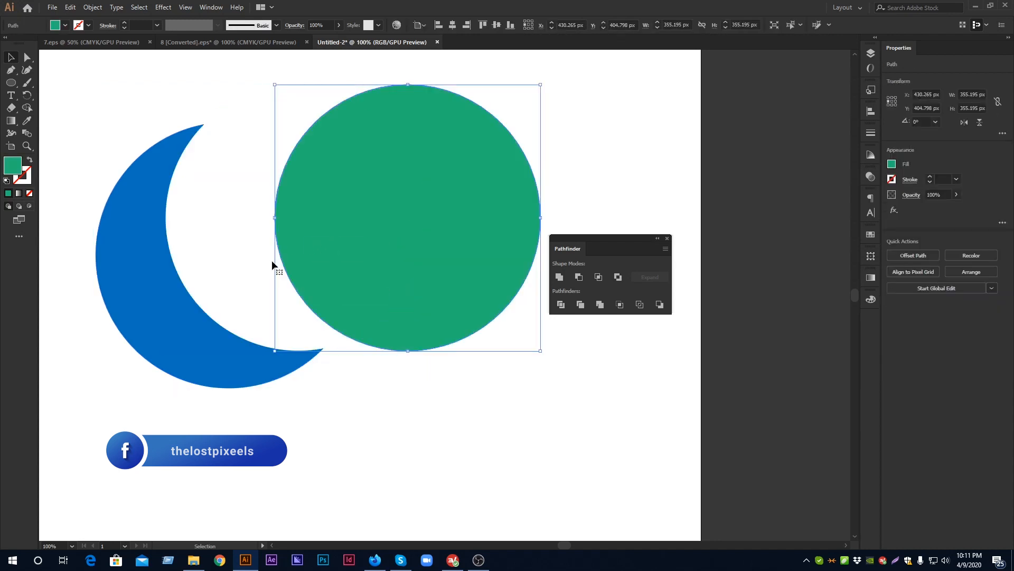
{"action": "left_click", "coordinate": [176, 273]}
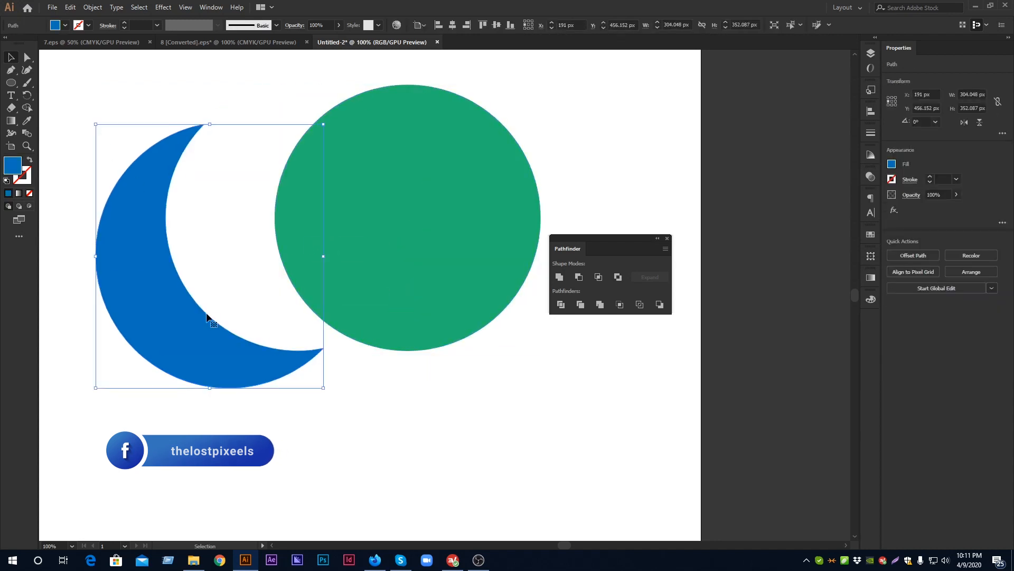
{"action": "left_click", "coordinate": [392, 262]}
Undo the separation, the ungrouping, the Trim and the green circle's earlier repositioning
{"action": "key", "text": "a"}
{"action": "key", "text": "ctrl+z"}
{"action": "key", "text": "ctrl+z"}
{"action": "key", "text": "ctrl+z"}
{"action": "key", "text": "ctrl+z"}
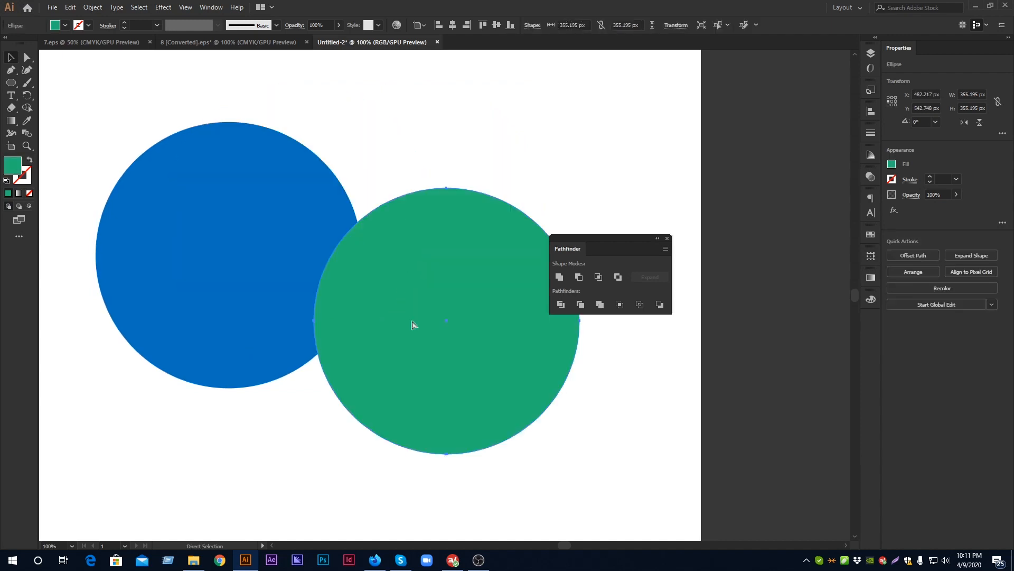
Move the green circle over the blue circle's upper right, try Intersect as a compound shape on both, and undo it
{"action": "left_click", "coordinate": [495, 168]}
{"action": "left_click_drag", "start_coordinate": [510, 383], "coordinate": [383, 277]}
{"action": "left_click_drag", "start_coordinate": [140, 100], "coordinate": [485, 417]}
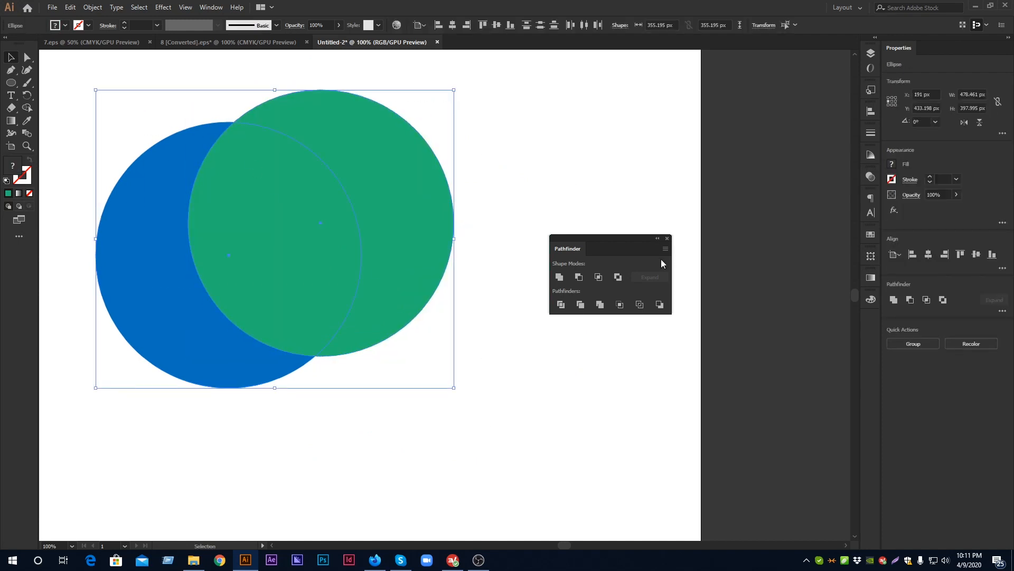
{"action": "left_click", "coordinate": [599, 277]}
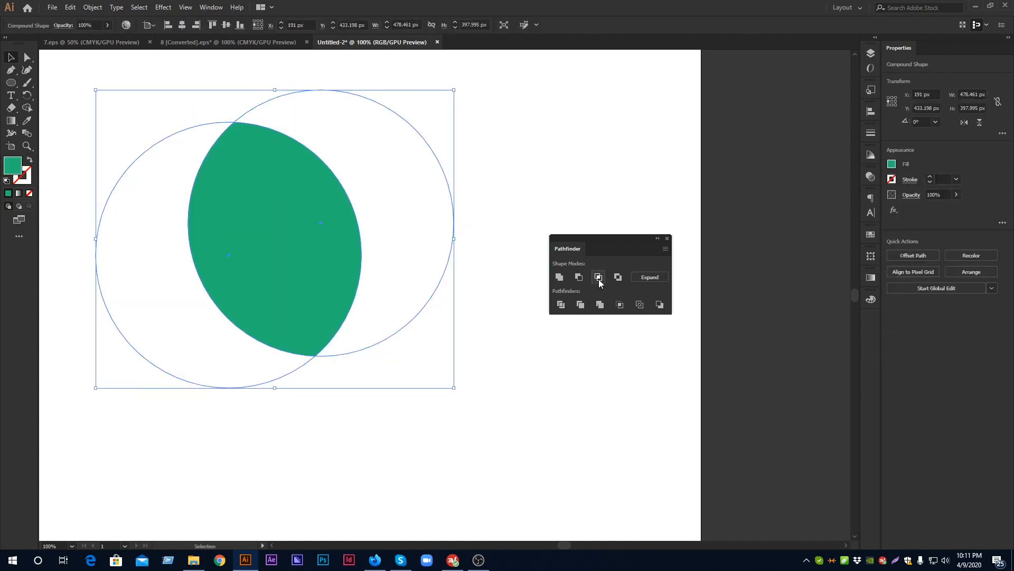
{"action": "key", "text": "ctrl+z"}
Try Minus Front as a compound shape on both circles and undo it together with the green circle's last moves
{"action": "left_click", "coordinate": [579, 277]}
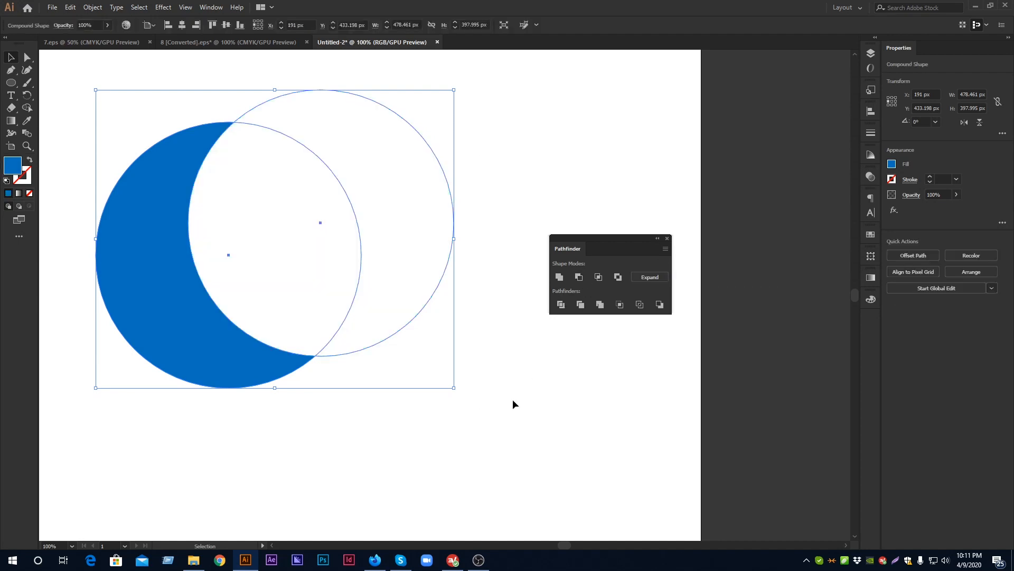
{"action": "key", "text": "ctrl+z"}
{"action": "key", "text": "ctrl+z"}
{"action": "key", "text": "ctrl+z"}
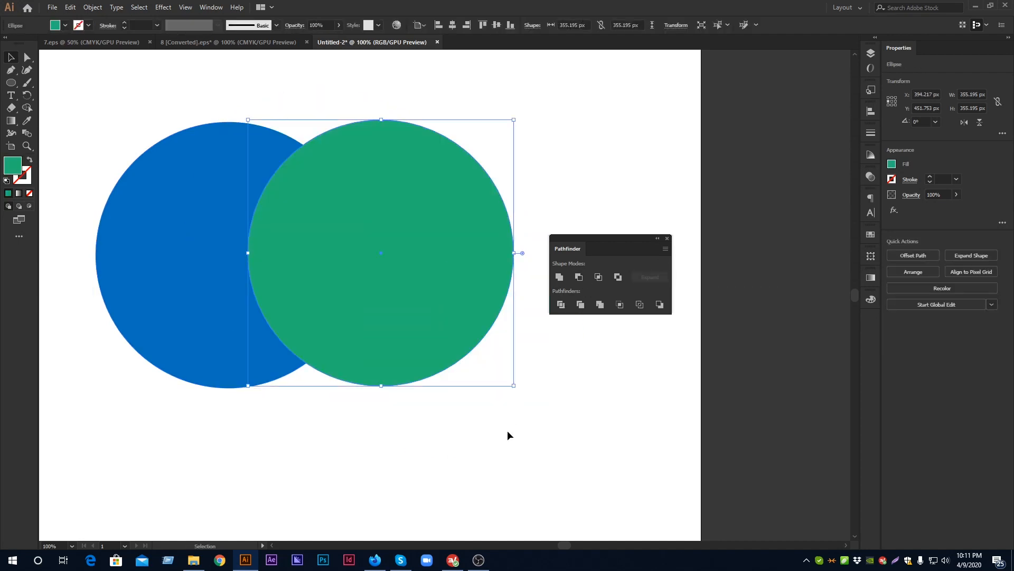
Shift the green circle about 40 px left, apply Merge to both circles and ungroup the result
{"action": "left_click", "coordinate": [534, 436]}
{"action": "left_click_drag", "start_coordinate": [428, 294], "coordinate": [407, 293]}
{"action": "left_click_drag", "start_coordinate": [198, 84], "coordinate": [480, 365]}
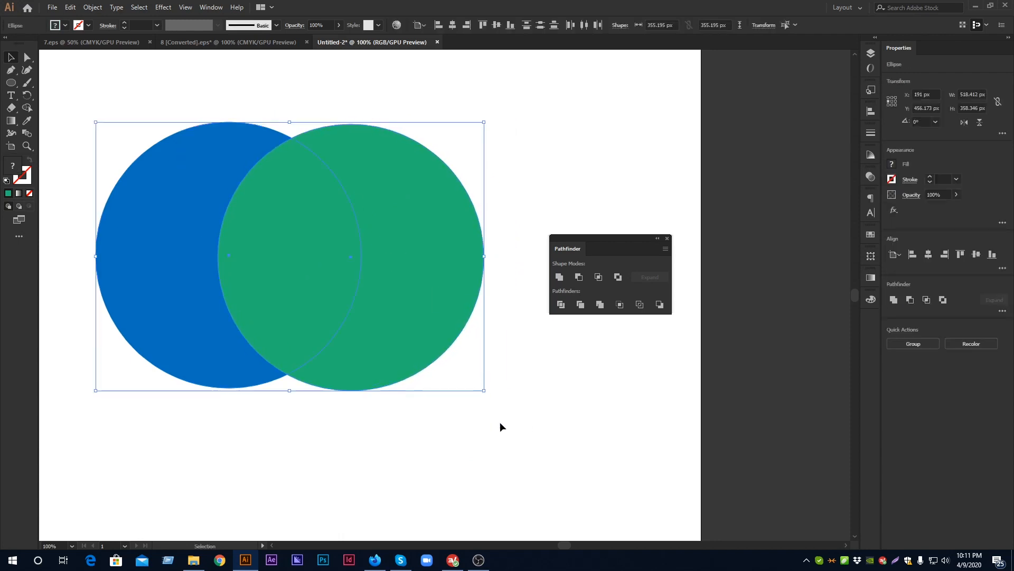
{"action": "left_click", "coordinate": [600, 305]}
{"action": "left_click", "coordinate": [568, 404]}
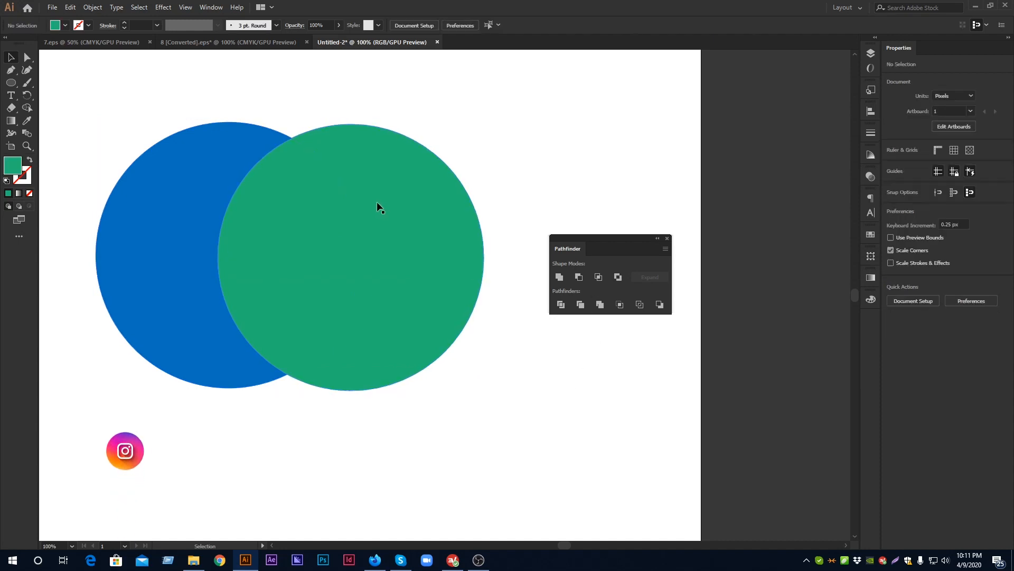
{"action": "right_click", "coordinate": [378, 205]}
{"action": "left_click", "coordinate": [422, 293]}
{"action": "left_click", "coordinate": [444, 378]}
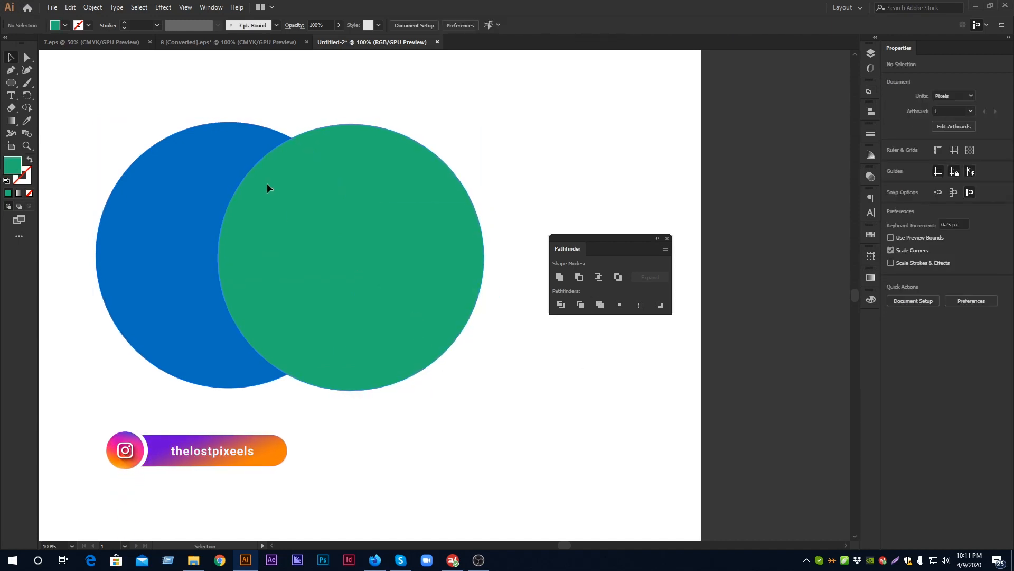
Pull the green circle down and right off the merged blue crescent, move it back over the gap and deselect everything
{"action": "left_click_drag", "start_coordinate": [268, 225], "coordinate": [351, 283]}
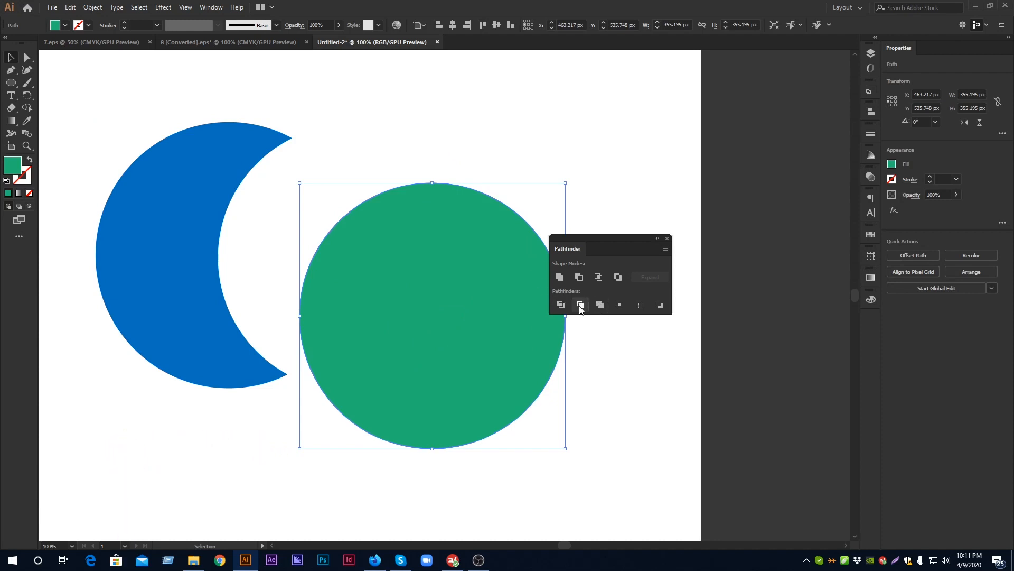
{"action": "left_click", "coordinate": [387, 123]}
{"action": "left_click", "coordinate": [430, 291]}
{"action": "left_click_drag", "start_coordinate": [456, 271], "coordinate": [358, 223]}
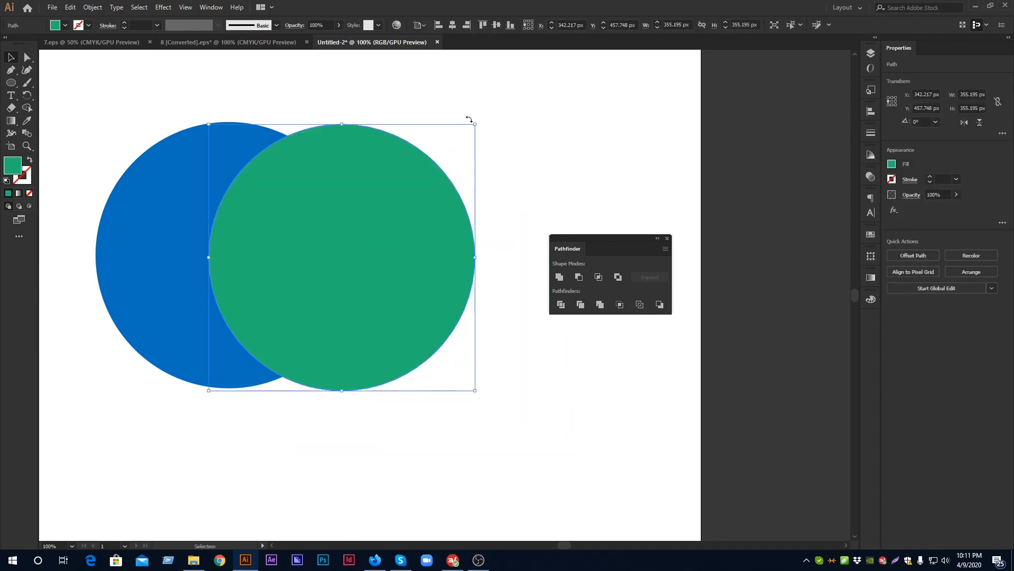
{"action": "left_click", "coordinate": [354, 64]}
{"action": "left_click_drag", "start_coordinate": [198, 105], "coordinate": [578, 440]}
{"action": "left_click", "coordinate": [578, 439]}
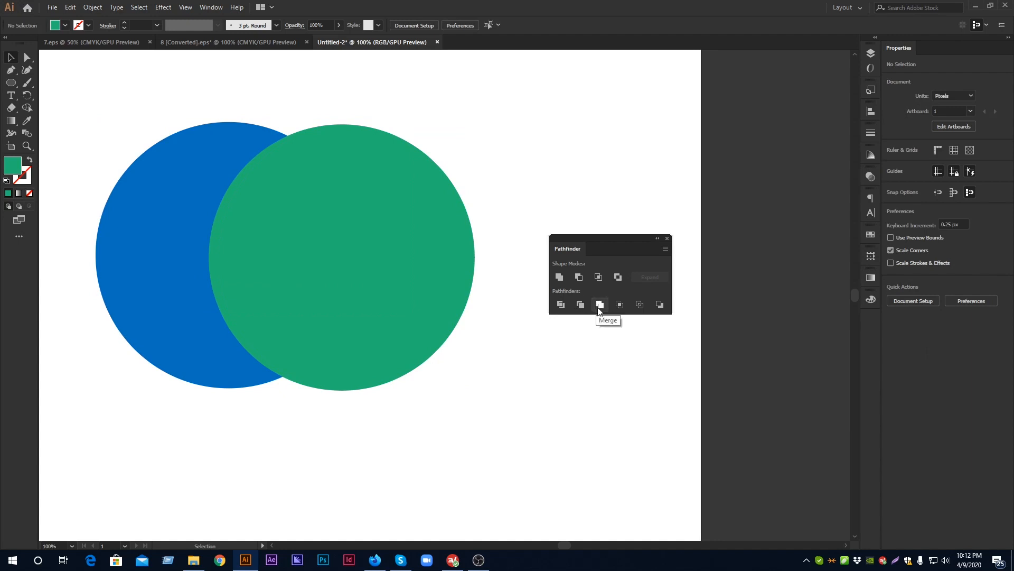
Undo the green circle's moves, the ungrouping and the Merge operation
{"action": "key", "text": "ctrl+z"}
{"action": "key", "text": "ctrl+shift+z"}
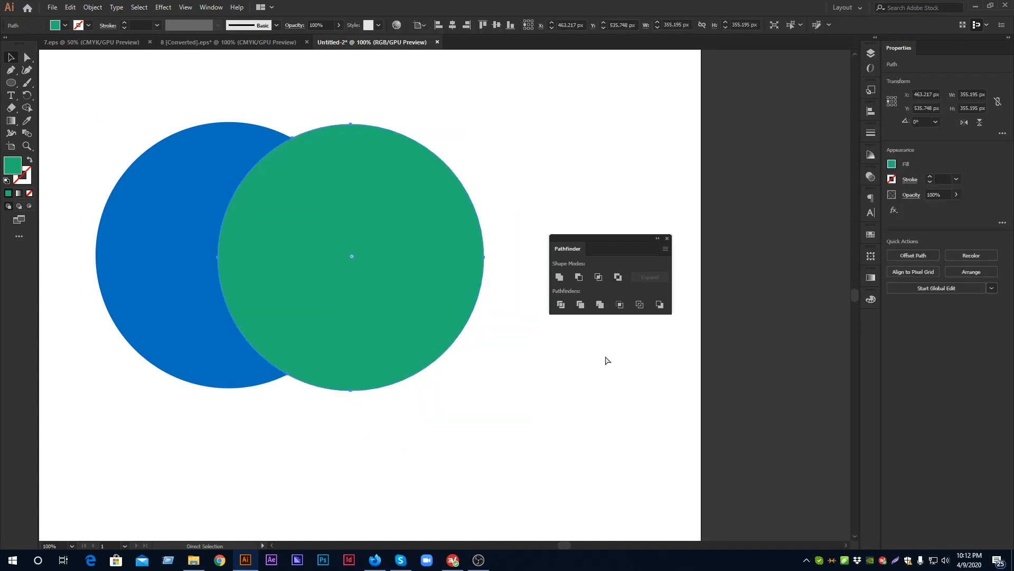
{"action": "key", "text": "ctrl+shift+z"}
{"action": "left_click", "coordinate": [532, 384]}
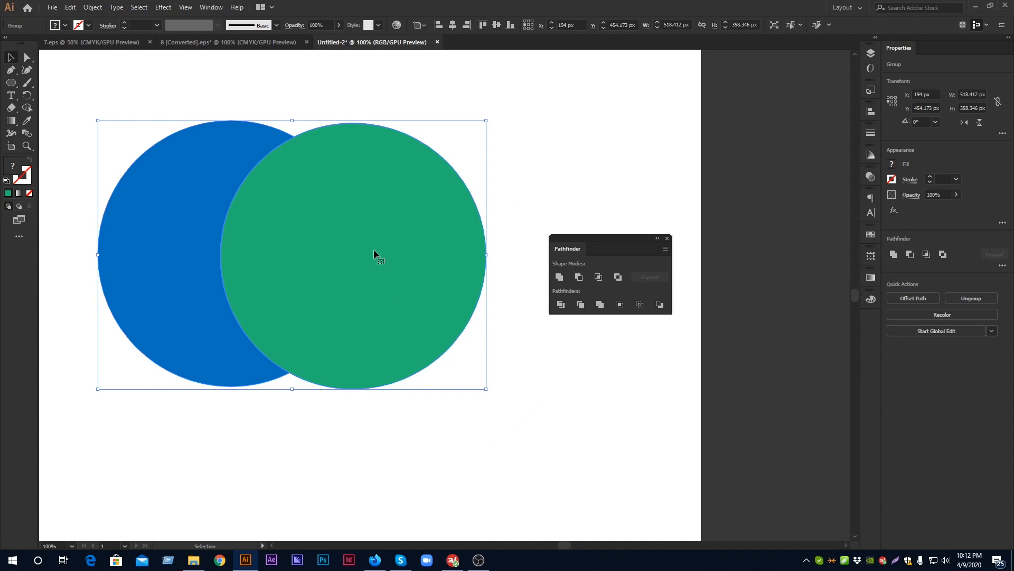
{"action": "key", "text": "ctrl+z"}
{"action": "key", "text": "ctrl+z"}
Select both the blue and green circles and apply Crop
{"action": "left_click", "coordinate": [392, 190]}
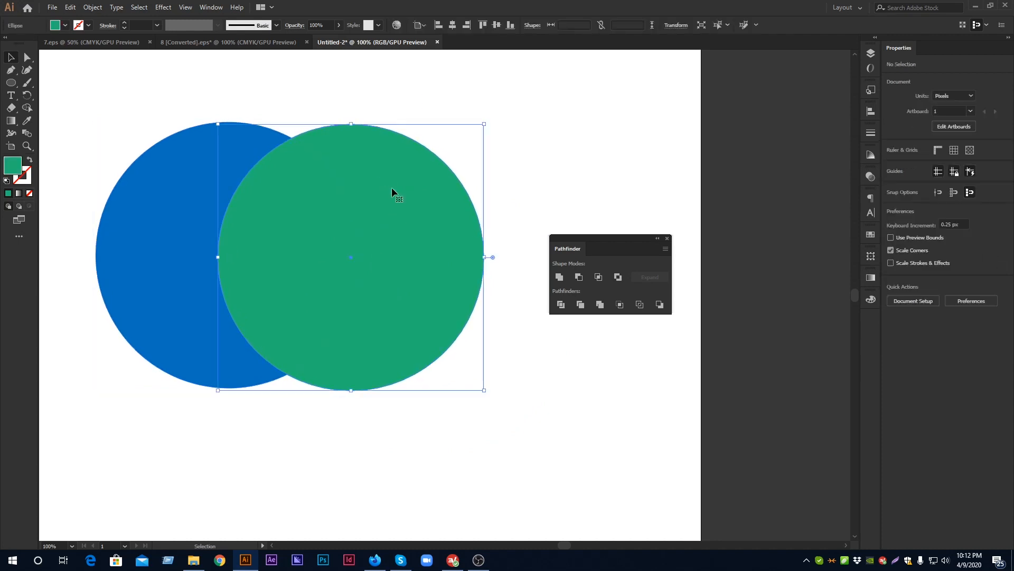
{"action": "left_click", "coordinate": [586, 394]}
{"action": "left_click_drag", "start_coordinate": [553, 442], "coordinate": [212, 206]}
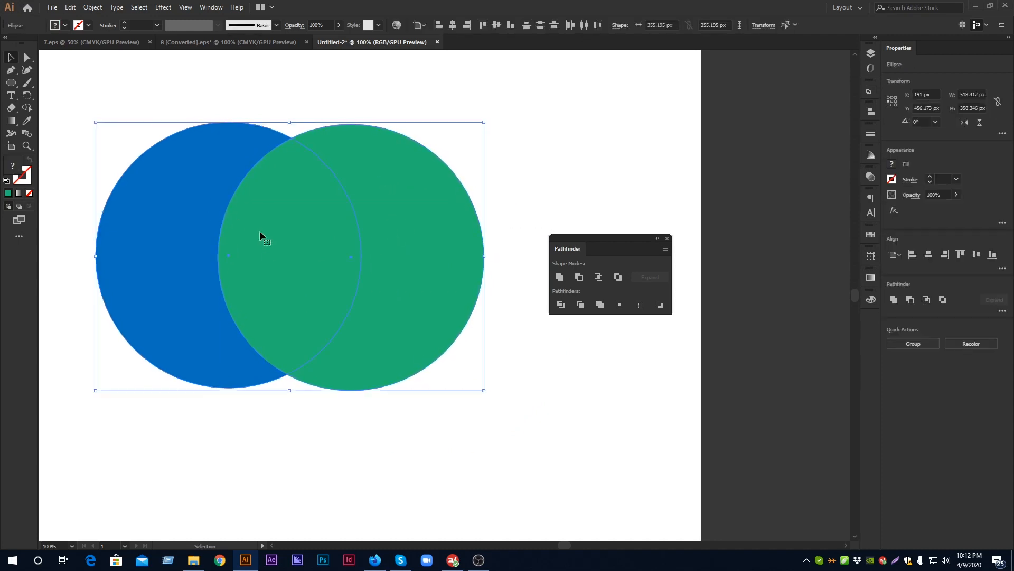
{"action": "left_click", "coordinate": [620, 305]}
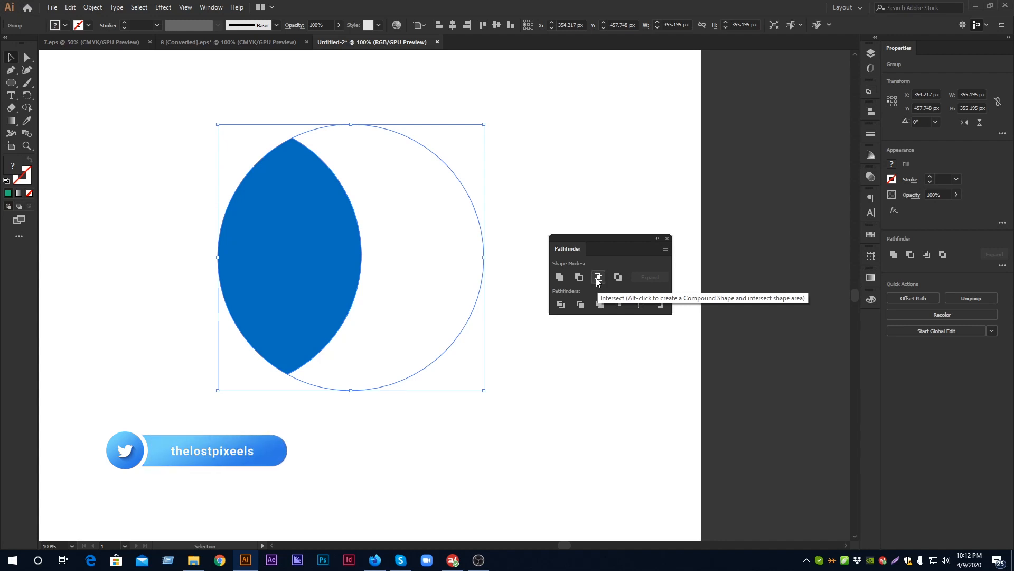
Select the cropped group to check its outline, and undo the Crop and the green circle's last shift
{"action": "left_click", "coordinate": [521, 198]}
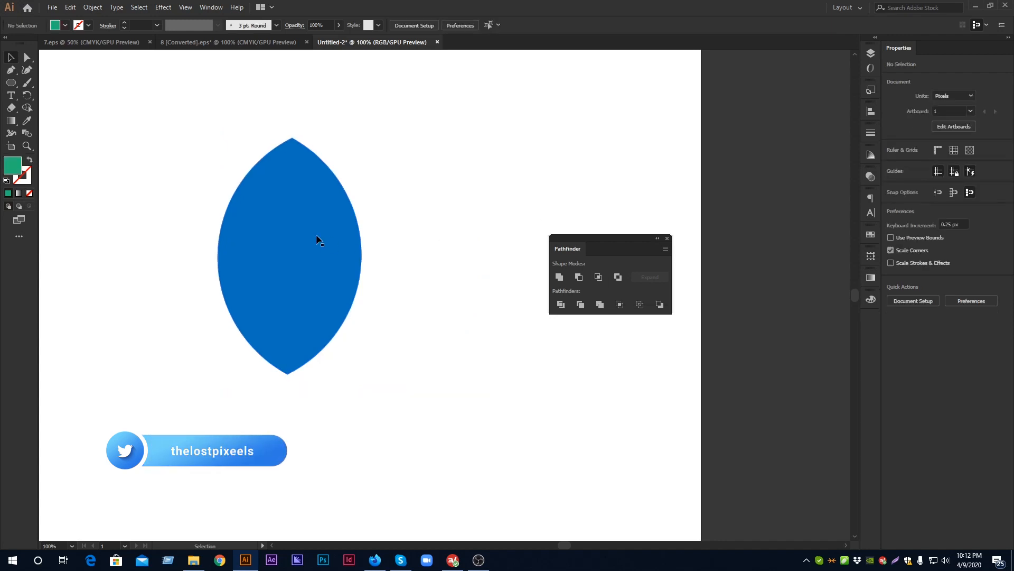
{"action": "left_click", "coordinate": [298, 221]}
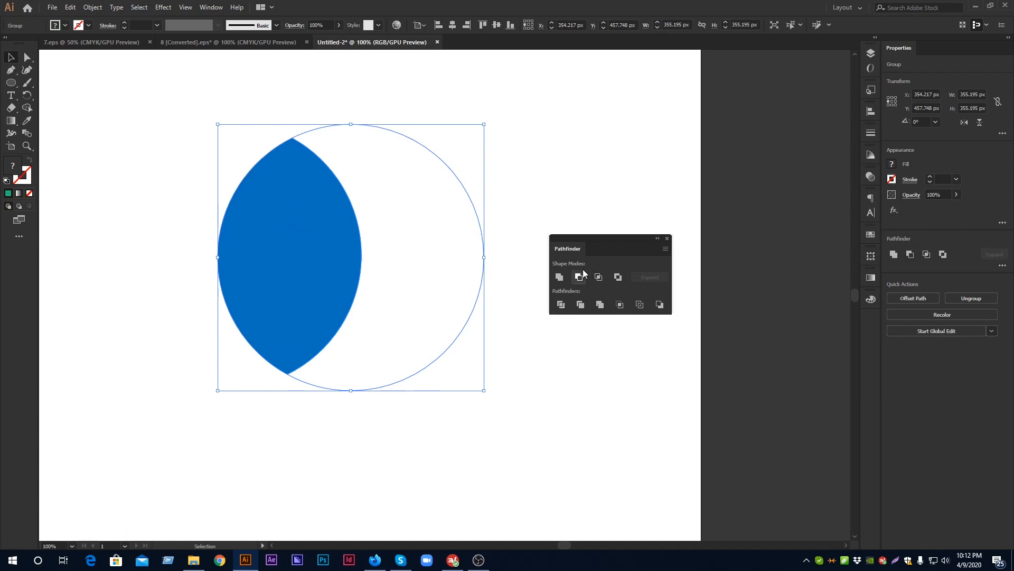
{"action": "left_click", "coordinate": [531, 232]}
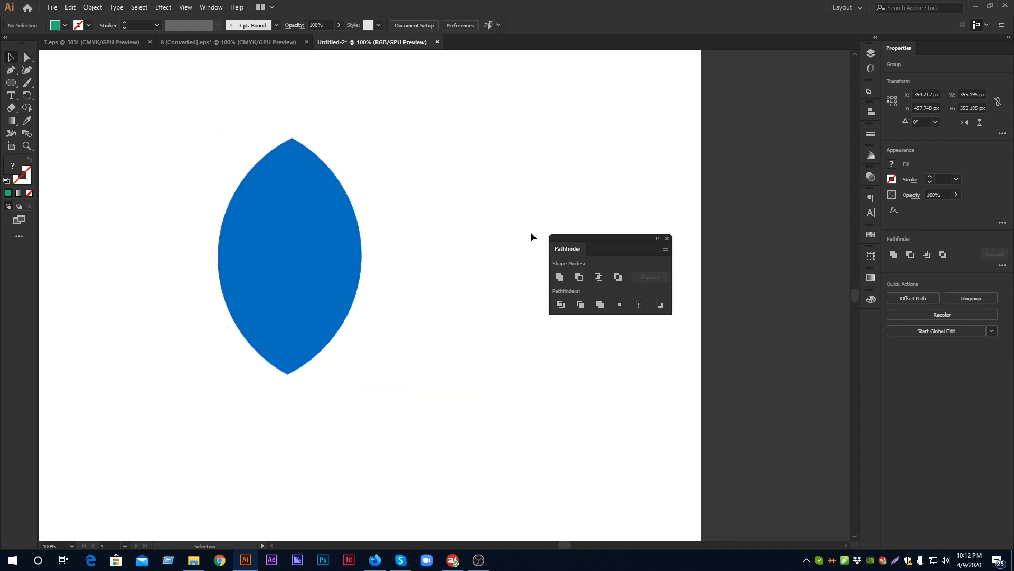
{"action": "key", "text": "ctrl+z"}
{"action": "key", "text": "ctrl+z"}
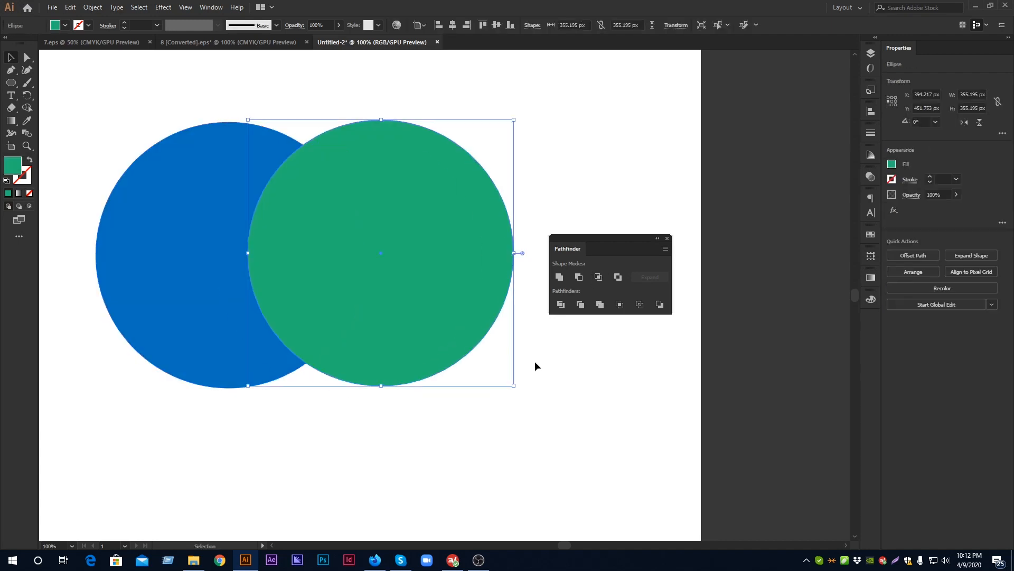
Shift the green circle about 40 px left to deepen the overlap and select both circles
{"action": "left_click", "coordinate": [534, 362]}
{"action": "left_click", "coordinate": [416, 243]}
{"action": "left_click_drag", "start_coordinate": [422, 271], "coordinate": [398, 273]}
{"action": "left_click_drag", "start_coordinate": [467, 458], "coordinate": [186, 95]}
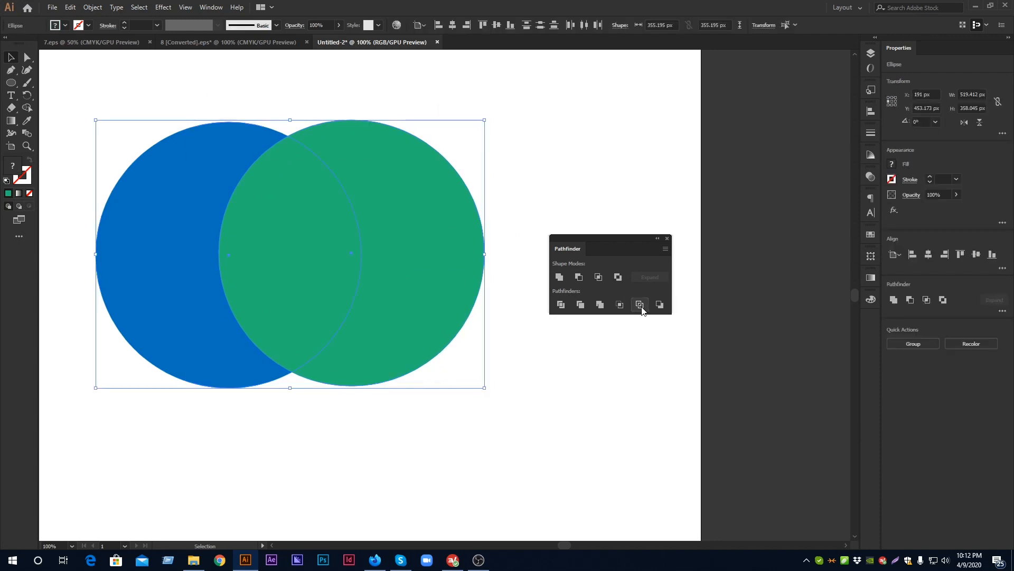
Give both circles a green 1 pt stroke and remove their fill
{"action": "left_click_drag", "start_coordinate": [288, 95], "coordinate": [400, 307]}
{"action": "left_click", "coordinate": [25, 171]}
{"action": "left_click", "coordinate": [8, 193]}
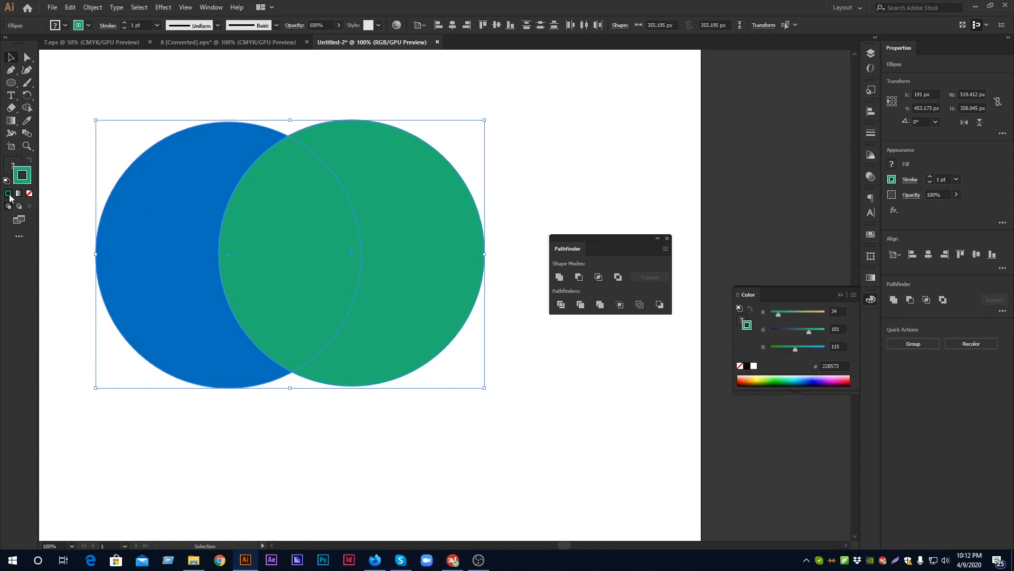
{"action": "left_click", "coordinate": [12, 165]}
{"action": "left_click", "coordinate": [30, 194]}
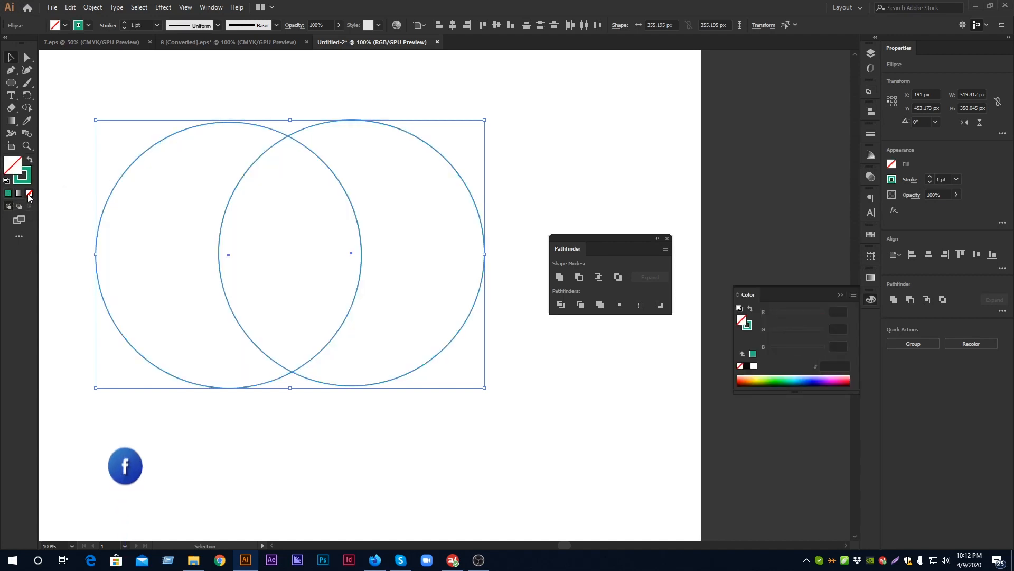
Reselect both stroked circles and undo the stroke and fill changes
{"action": "left_click", "coordinate": [230, 55]}
{"action": "left_click_drag", "start_coordinate": [185, 83], "coordinate": [394, 364]}
{"action": "key", "text": "a"}
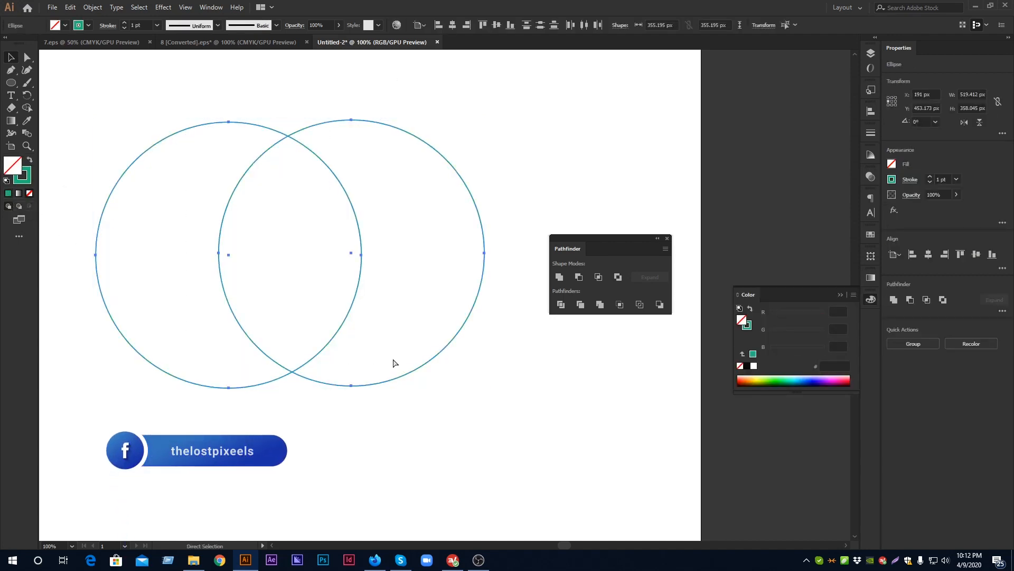
{"action": "key", "text": "ctrl+z"}
{"action": "key", "text": "ctrl+z"}
Apply Outline to the filled blue and green circles and deselect the result
{"action": "left_click", "coordinate": [300, 98]}
{"action": "left_click_drag", "start_coordinate": [159, 100], "coordinate": [405, 370]}
{"action": "left_click", "coordinate": [640, 304]}
{"action": "left_click", "coordinate": [475, 251]}
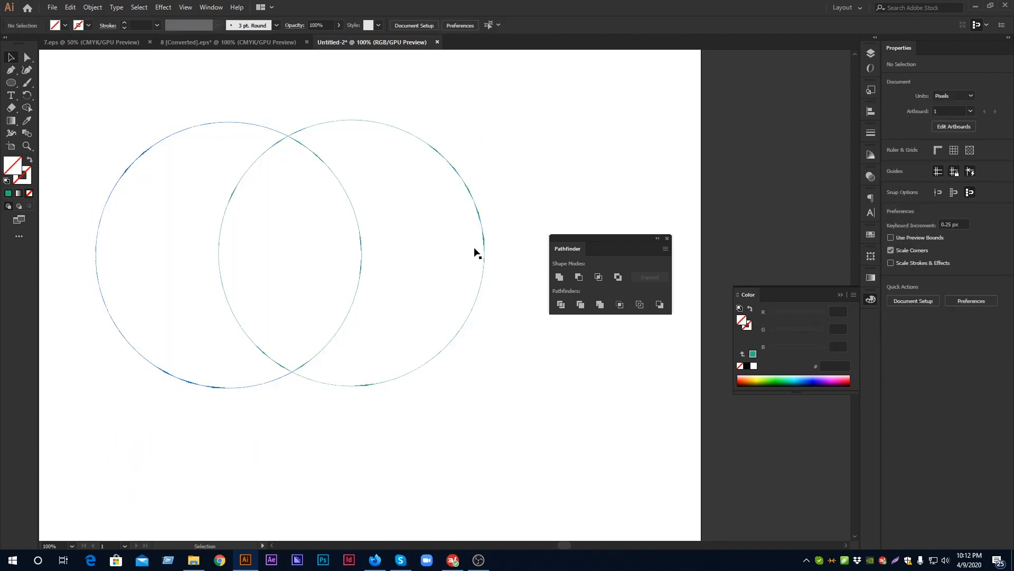
Examine the edges of the outlined circles up close, along the green circle's outer side and around the overlap
{"action": "scroll", "coordinate": [487, 237], "scroll_direction": "up", "scroll_amount": 5}
{"action": "scroll", "coordinate": [468, 264], "scroll_direction": "up", "scroll_amount": 2}
{"action": "scroll", "coordinate": [437, 296], "scroll_direction": "down", "scroll_amount": 8}
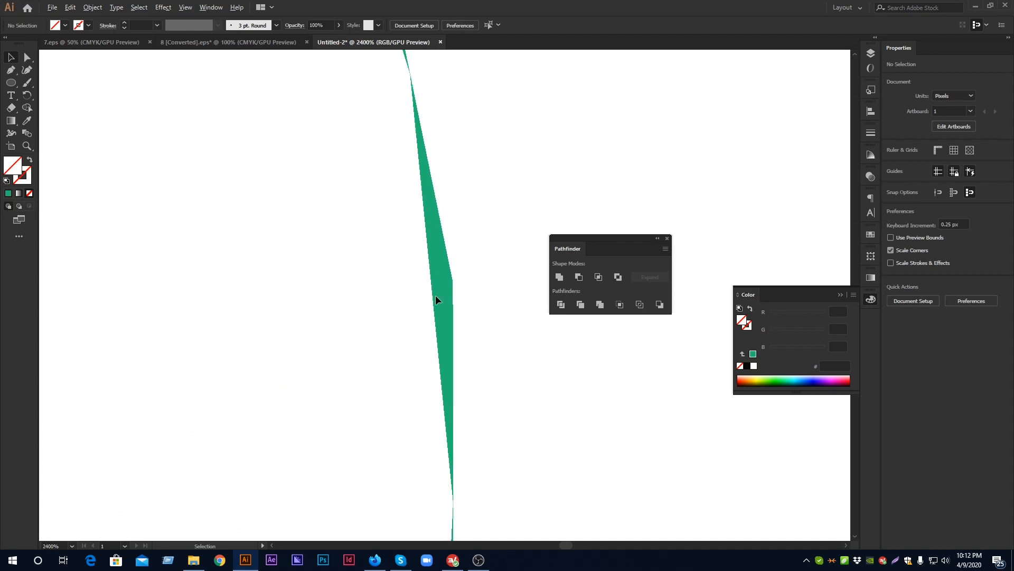
{"action": "scroll", "coordinate": [436, 296], "scroll_direction": "up", "scroll_amount": 4}
{"action": "scroll", "coordinate": [435, 295], "scroll_direction": "up", "scroll_amount": 2}
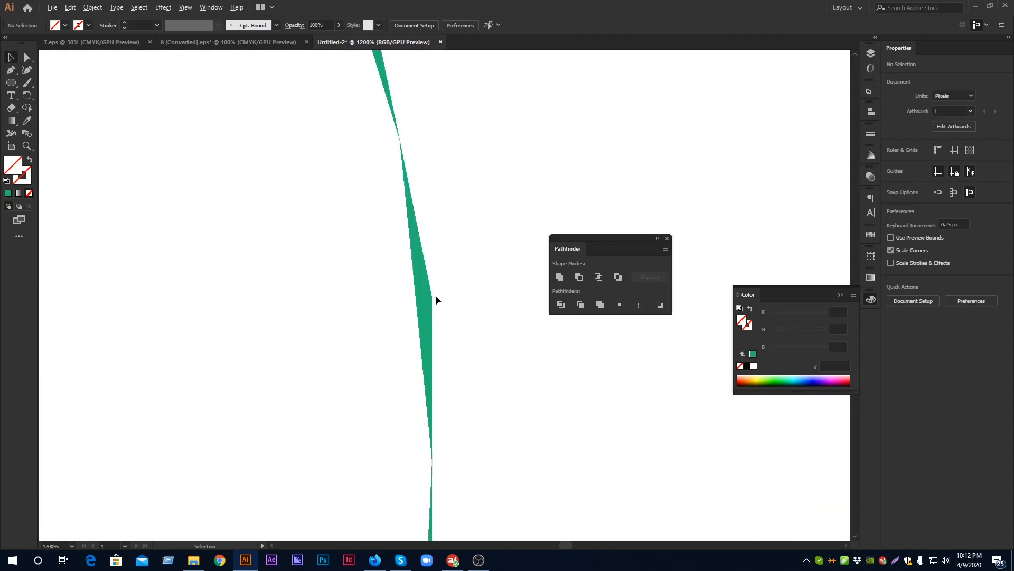
{"action": "scroll", "coordinate": [436, 295], "scroll_direction": "down", "scroll_amount": 4}
{"action": "scroll", "coordinate": [437, 305], "scroll_direction": "down", "scroll_amount": 2}
{"action": "scroll", "coordinate": [436, 306], "scroll_direction": "up", "scroll_amount": 1}
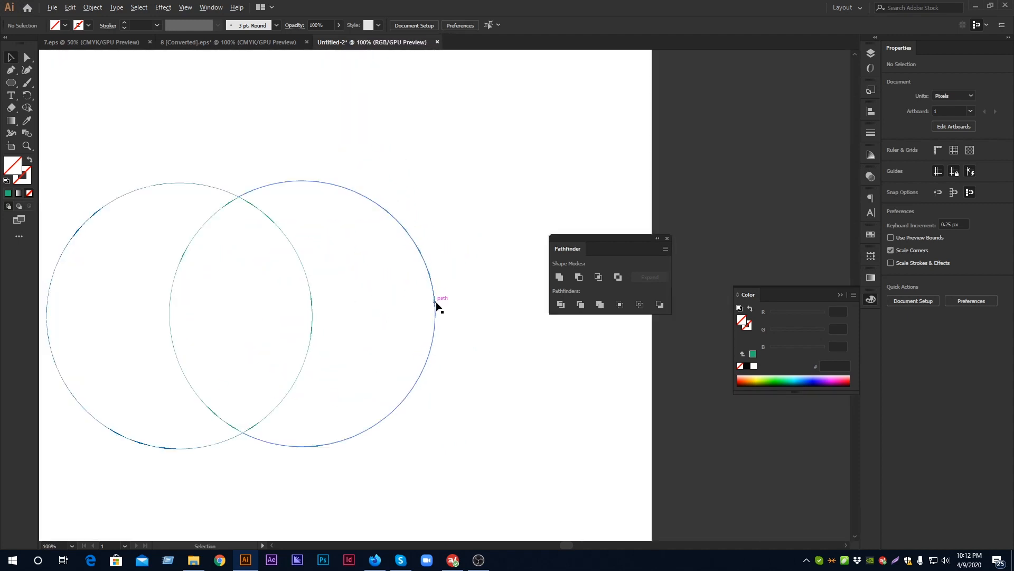
{"action": "key", "text": "space"}
{"action": "left_click_drag", "start_coordinate": [400, 213], "coordinate": [495, 242]}
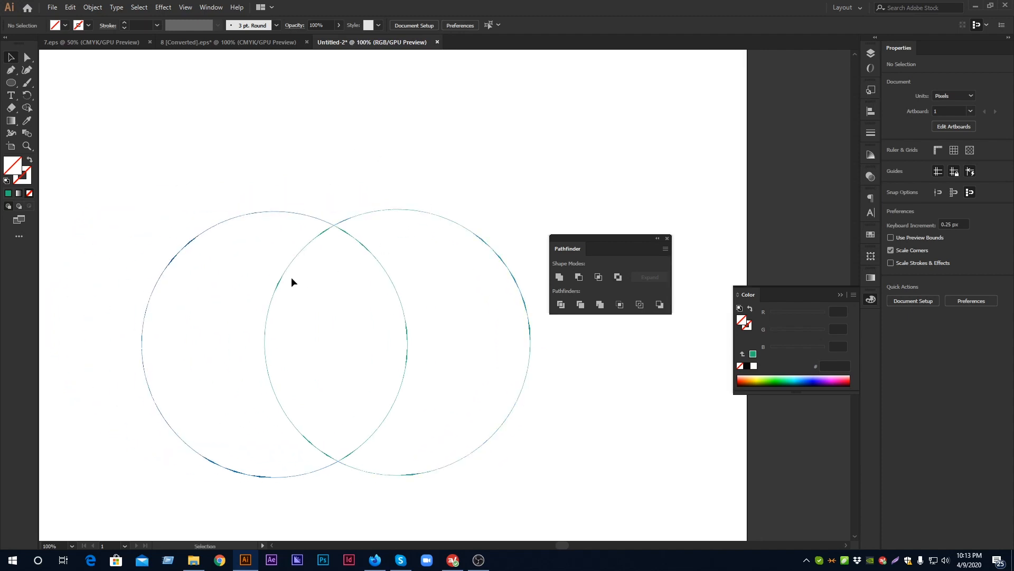
{"action": "scroll", "coordinate": [276, 295], "scroll_direction": "up", "scroll_amount": 4}
{"action": "scroll", "coordinate": [275, 294], "scroll_direction": "down", "scroll_amount": 5}
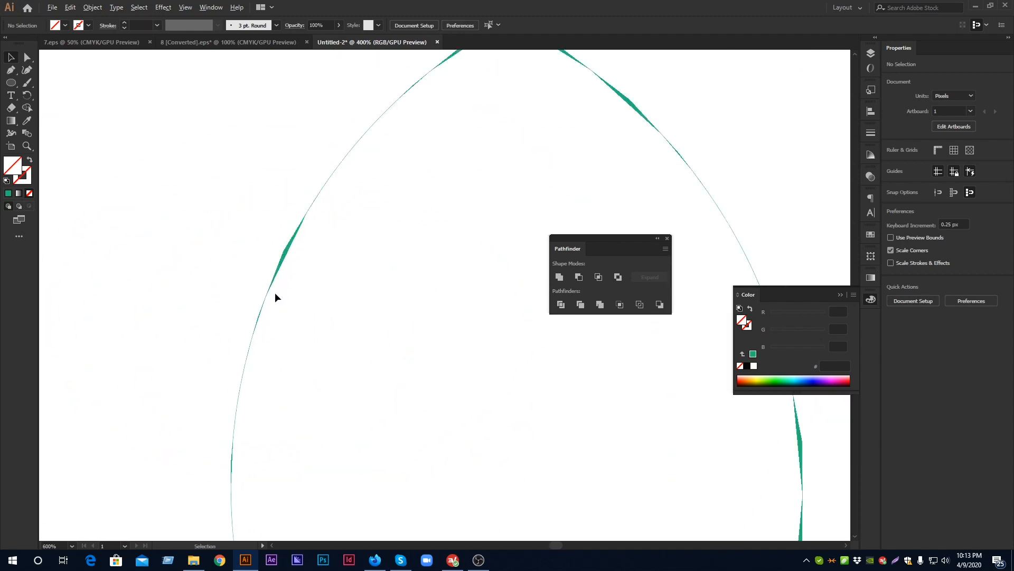
{"action": "scroll", "coordinate": [275, 294], "scroll_direction": "up", "scroll_amount": 1}
{"action": "scroll", "coordinate": [326, 303], "scroll_direction": "up", "scroll_amount": 1}
{"action": "scroll", "coordinate": [326, 303], "scroll_direction": "down", "scroll_amount": 1}
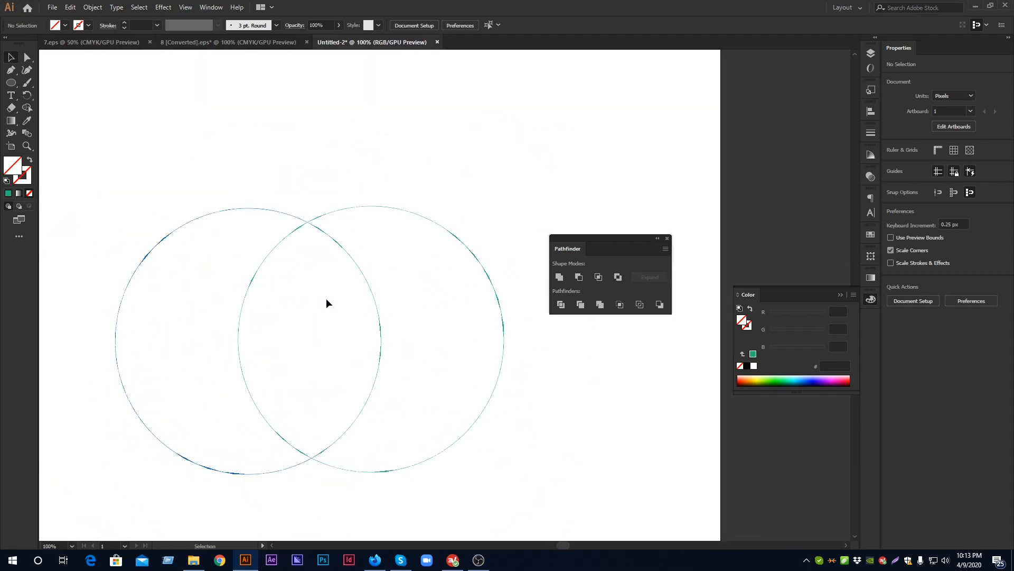
{"action": "key", "text": "space"}
{"action": "left_click_drag", "start_coordinate": [326, 337], "coordinate": [326, 296]}
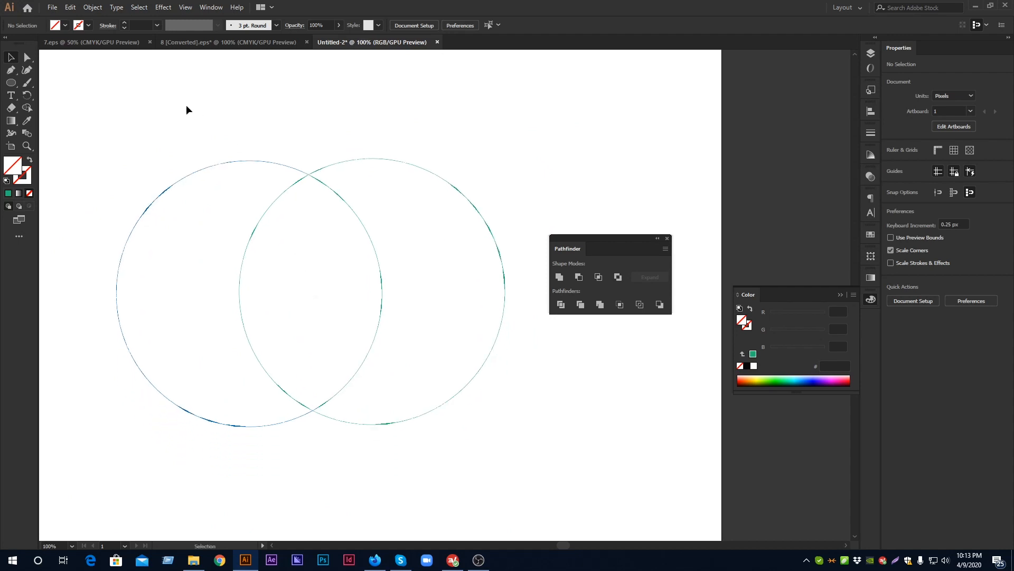
Undo the Outline operation and give both circles a green 1 pt stroke with no fill
{"action": "key", "text": "ctrl+a"}
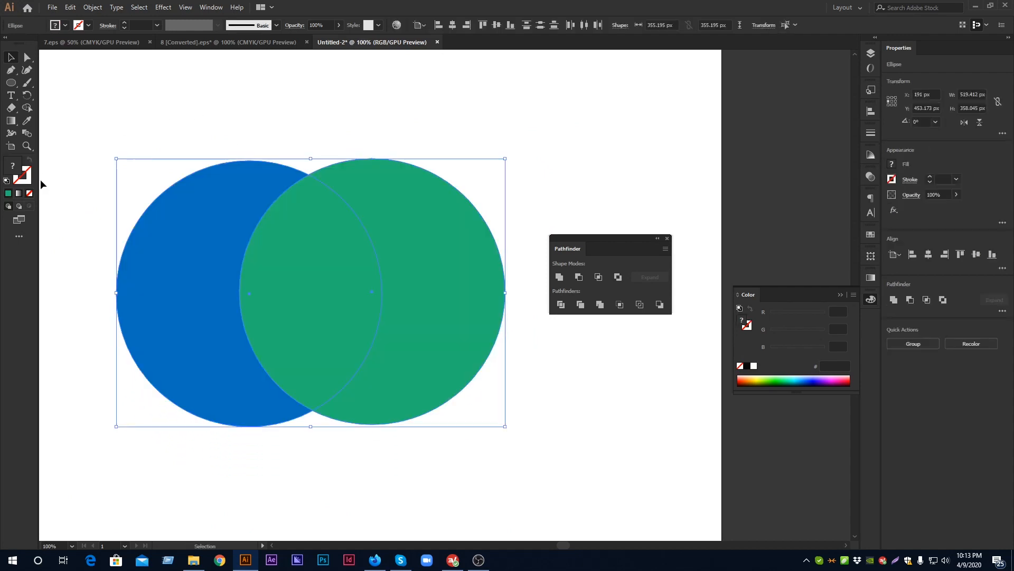
{"action": "left_click", "coordinate": [27, 180]}
{"action": "left_click", "coordinate": [8, 193]}
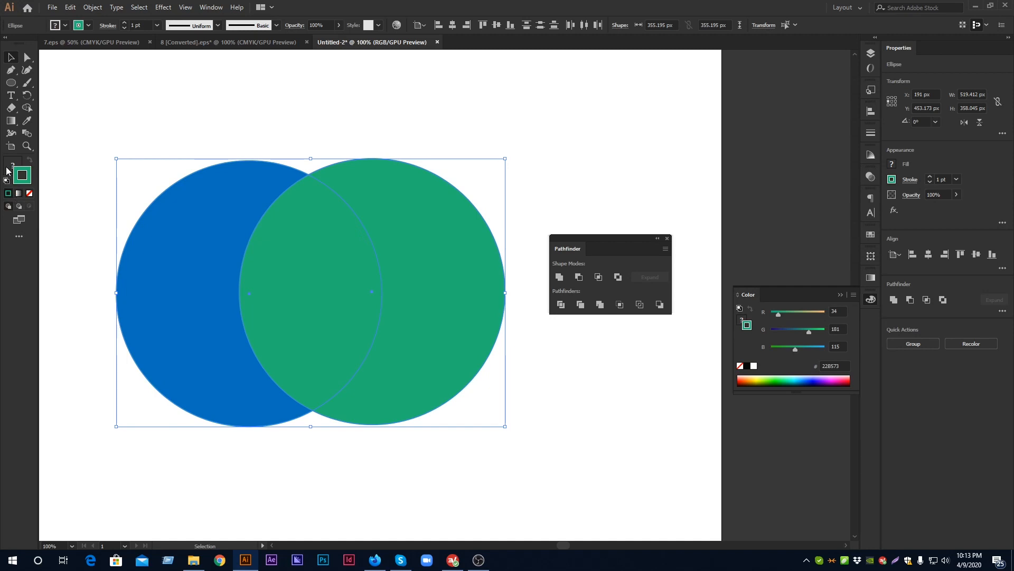
{"action": "left_click", "coordinate": [30, 193]}
{"action": "left_click", "coordinate": [105, 113]}
{"action": "left_click_drag", "start_coordinate": [106, 113], "coordinate": [414, 411]}
{"action": "scroll", "coordinate": [318, 136], "scroll_direction": "up", "scroll_amount": 4}
{"action": "scroll", "coordinate": [318, 146], "scroll_direction": "down", "scroll_amount": 4}
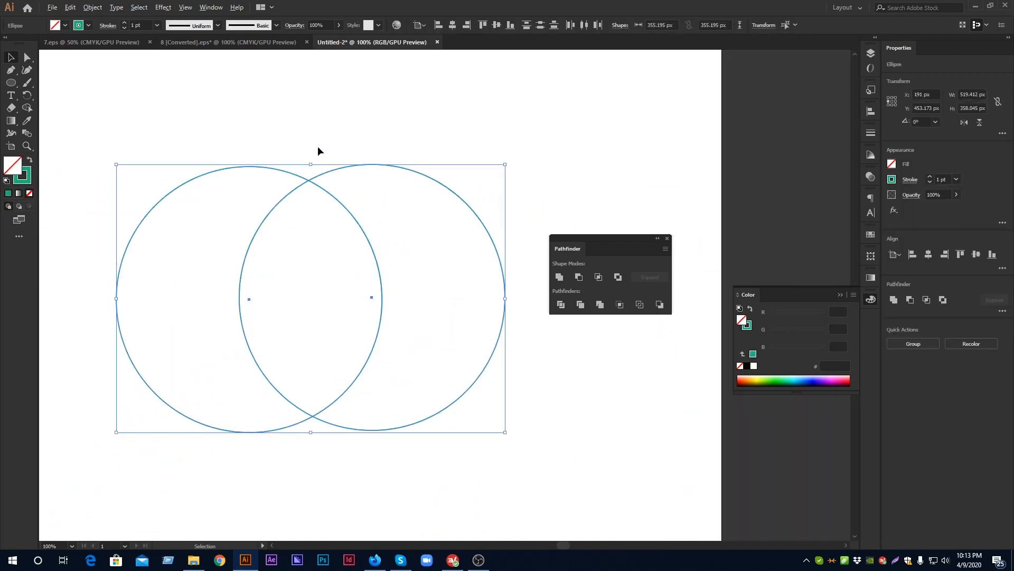
Reposition the Pathfinder panel farther from the stroked circles and deselect both circles
{"action": "left_click_drag", "start_coordinate": [238, 126], "coordinate": [444, 390]}
{"action": "left_click_drag", "start_coordinate": [579, 238], "coordinate": [621, 210]}
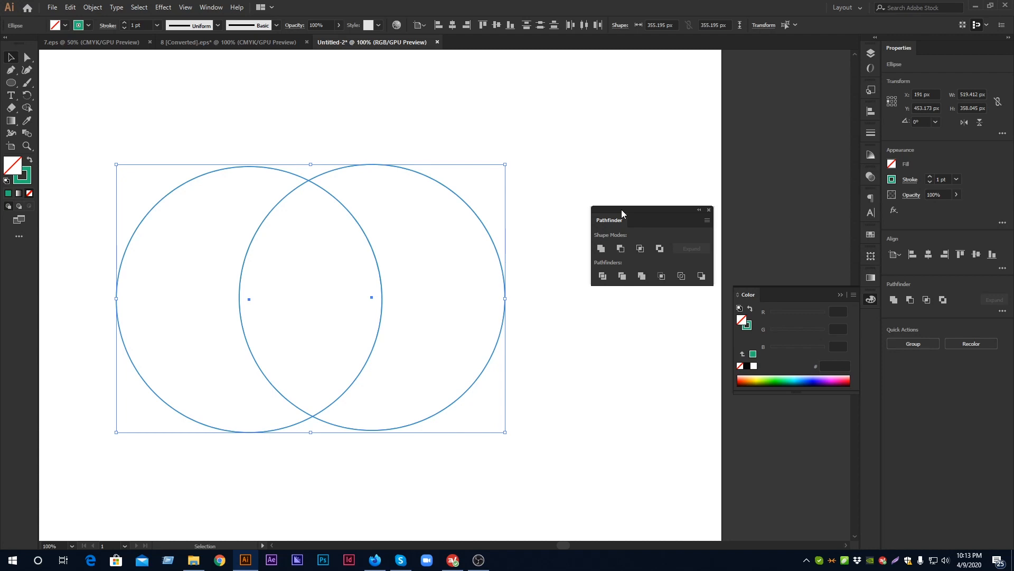
{"action": "left_click", "coordinate": [554, 260]}
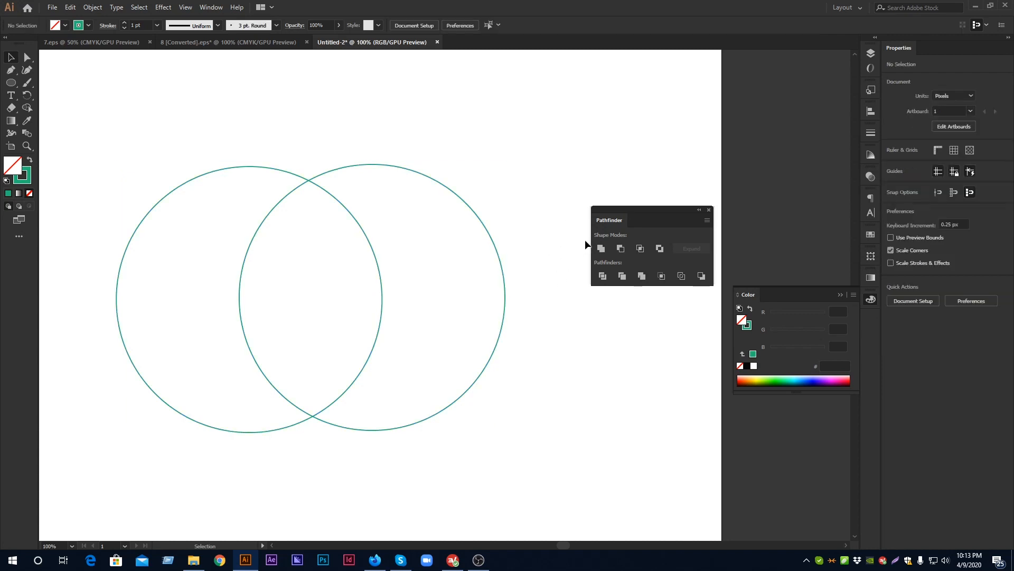
{"action": "left_click_drag", "start_coordinate": [319, 225], "coordinate": [160, 103]}
{"action": "left_click", "coordinate": [106, 122]}
{"action": "left_click", "coordinate": [165, 112]}
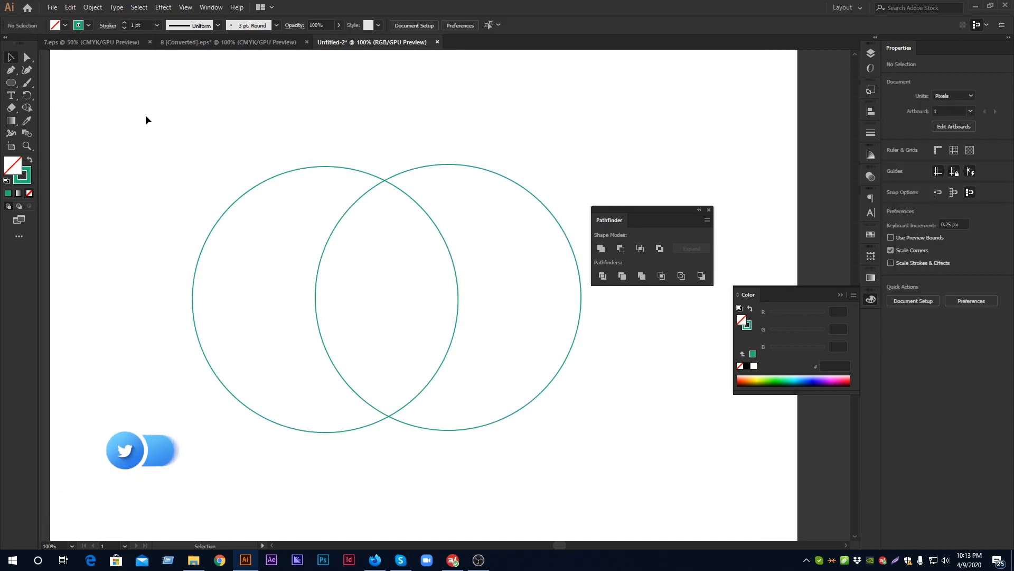
{"action": "scroll", "coordinate": [249, 157], "scroll_direction": "down", "scroll_amount": 2}
{"action": "scroll", "coordinate": [249, 156], "scroll_direction": "up", "scroll_amount": 2}
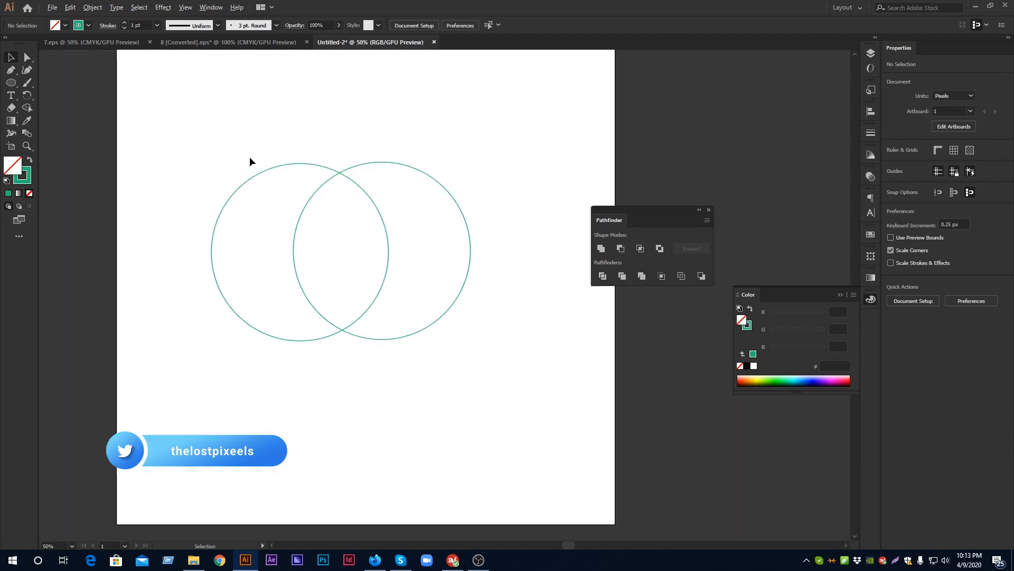
{"action": "left_click_drag", "start_coordinate": [417, 137], "coordinate": [373, 131]}
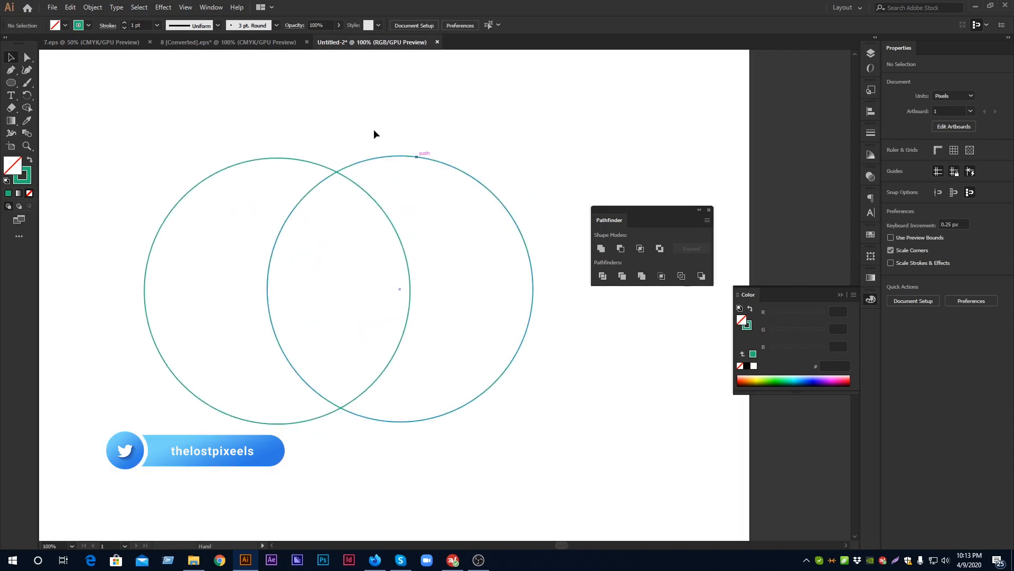